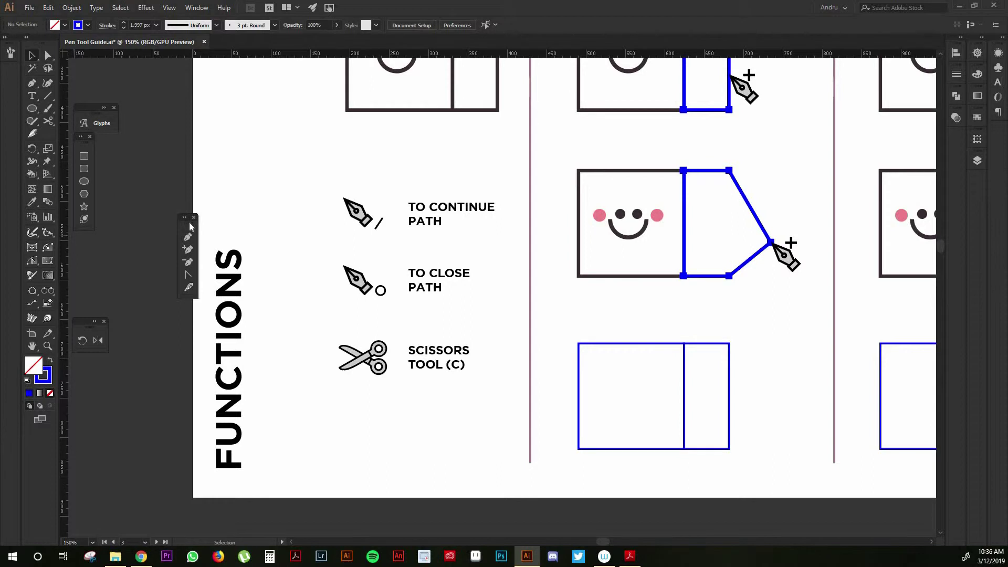
# Cut the larger blue rectangle beneath the Add Anchor Point examples with the Scissors tool, once on each side of its upper-left corner
pyautogui.moveTo(190, 226); pyautogui.dragTo(173, 226)
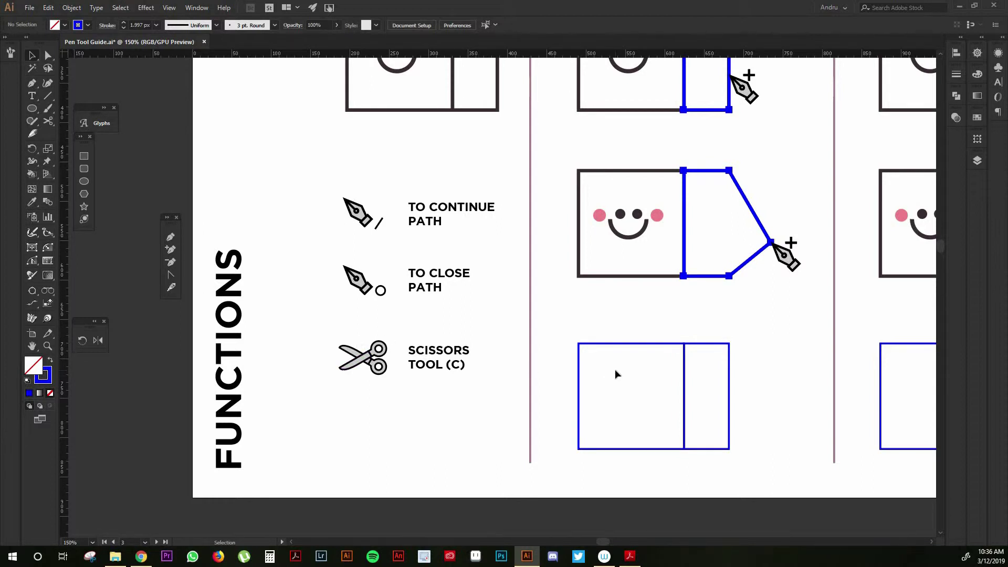
pyautogui.press('space')
pyautogui.moveTo(615, 370); pyautogui.dragTo(540, 386)
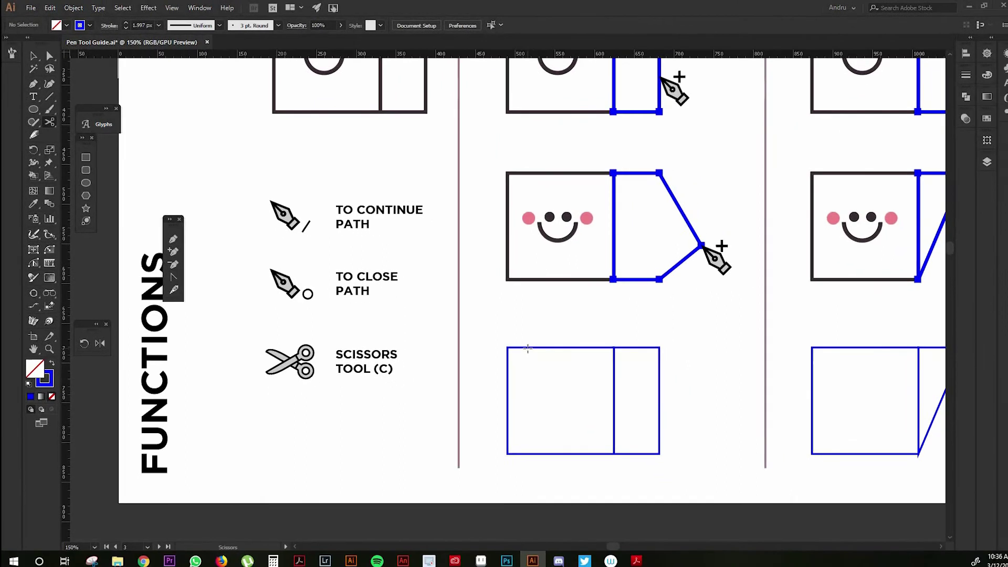
pyautogui.keyDown('ctrl'); pyautogui.click(524, 344); pyautogui.keyUp('ctrl')
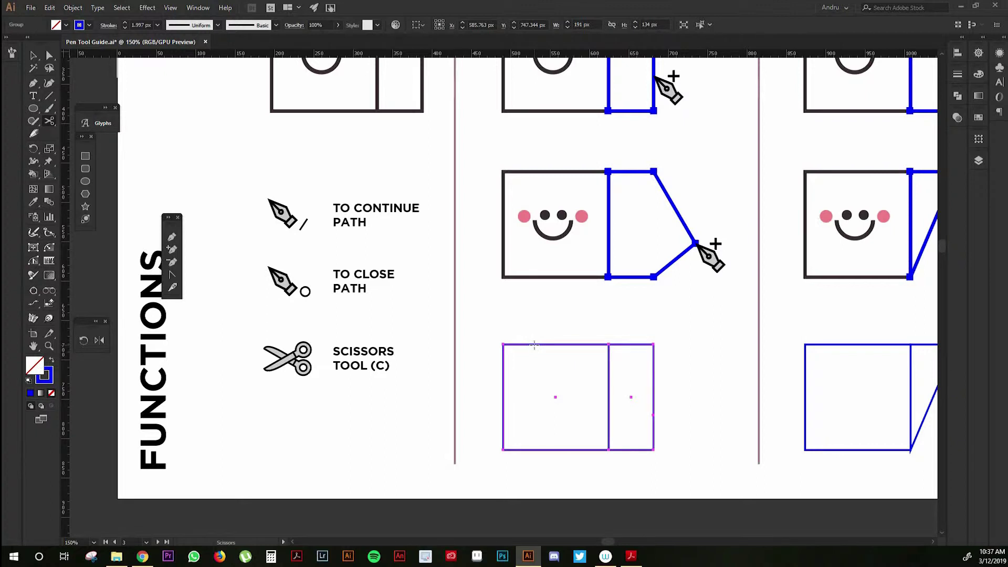
pyautogui.click(534, 345)
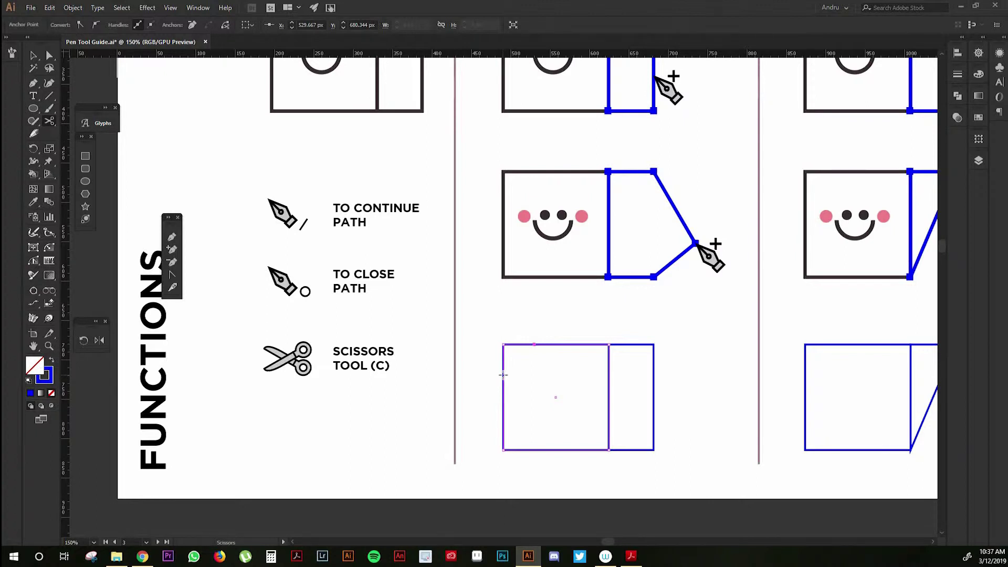
pyautogui.click(502, 375)
# Isolate the blue rectangle group and move the cut-off corner piece up and to the left, away from the rectangle
pyautogui.press('v')
pyautogui.hotkey('ctrl', '=')
pyautogui.hotkey('ctrl', '=')
pyautogui.doubleClick(493, 276)
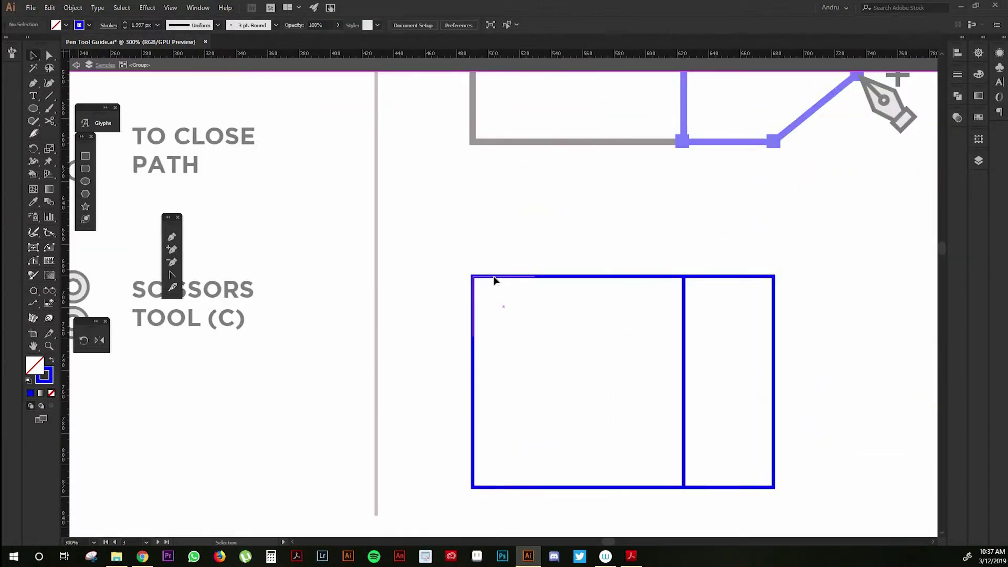
pyautogui.moveTo(494, 281); pyautogui.dragTo(473, 251)
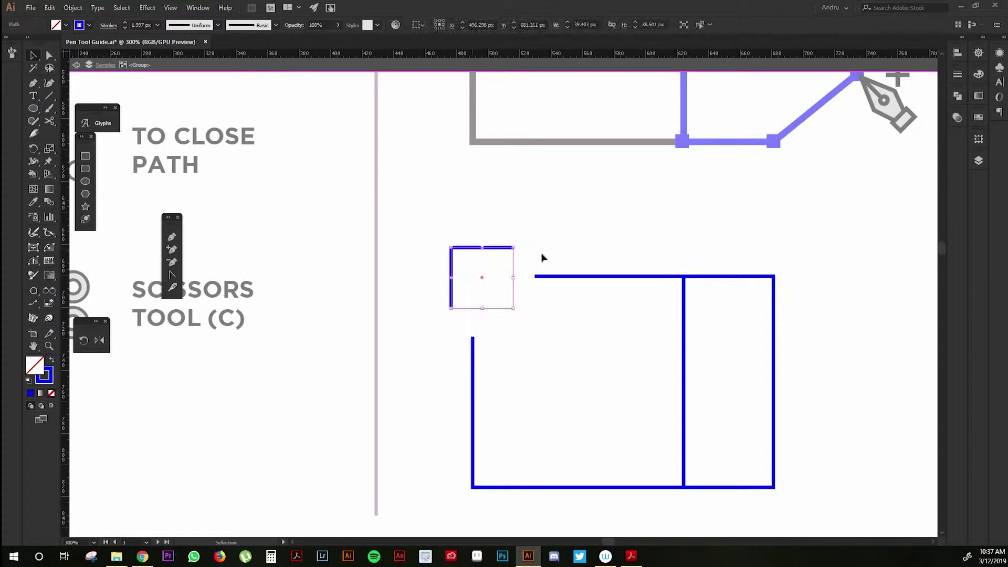
pyautogui.click(542, 257)
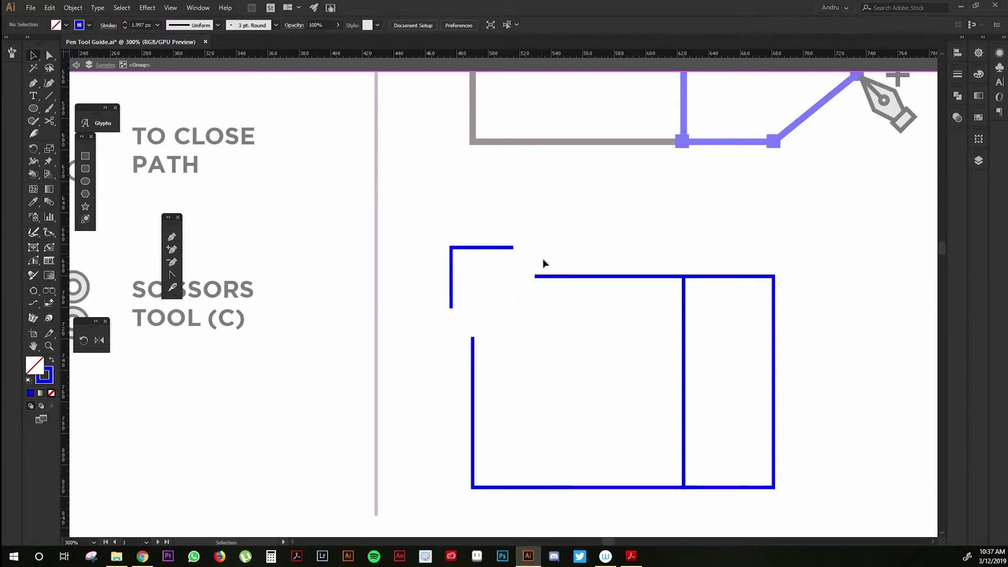
# Join the rectangle's two open endpoints with a diagonal Pen tool segment and deselect the path
pyautogui.press('p')
pyautogui.click(535, 276)
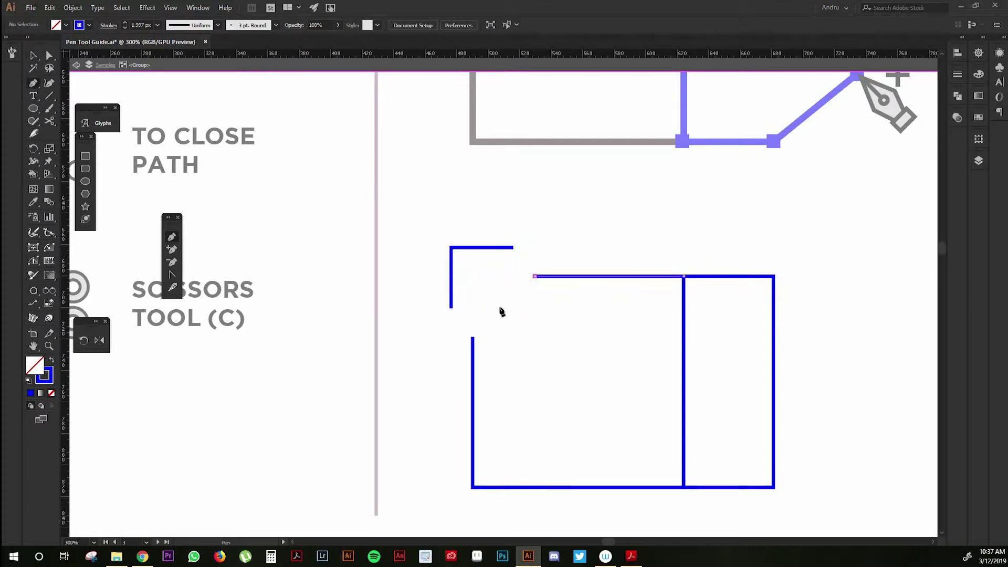
pyautogui.click(473, 337)
pyautogui.keyDown('ctrl'); pyautogui.click(553, 270); pyautogui.keyUp('ctrl')
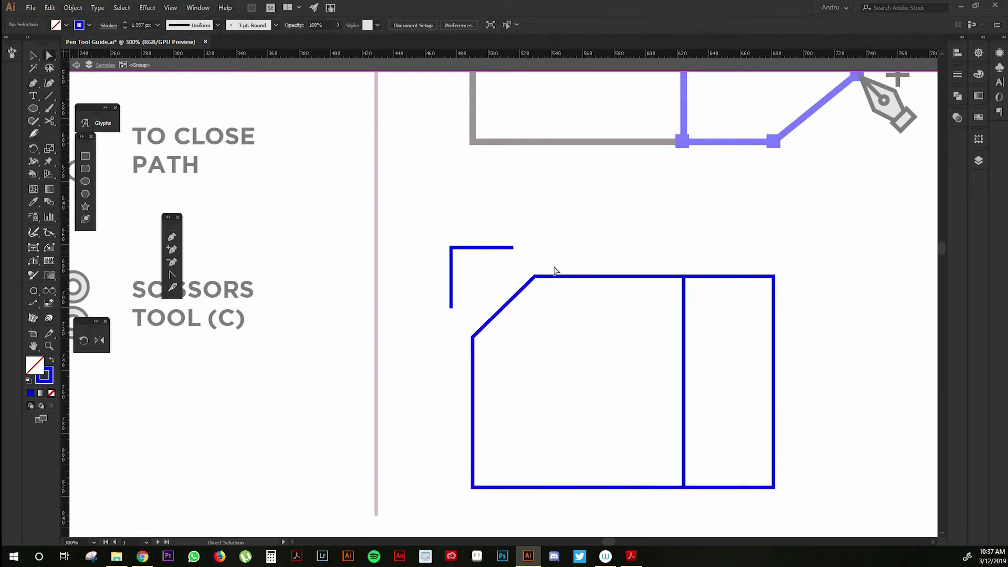
# Remove the detached corner piece above the rectangle, including its leftover anchor points
pyautogui.press('z')
pyautogui.keyDown('alt'); pyautogui.click(511, 249); pyautogui.keyUp('alt')
pyautogui.keyDown('alt'); pyautogui.click(501, 306); pyautogui.keyUp('alt')
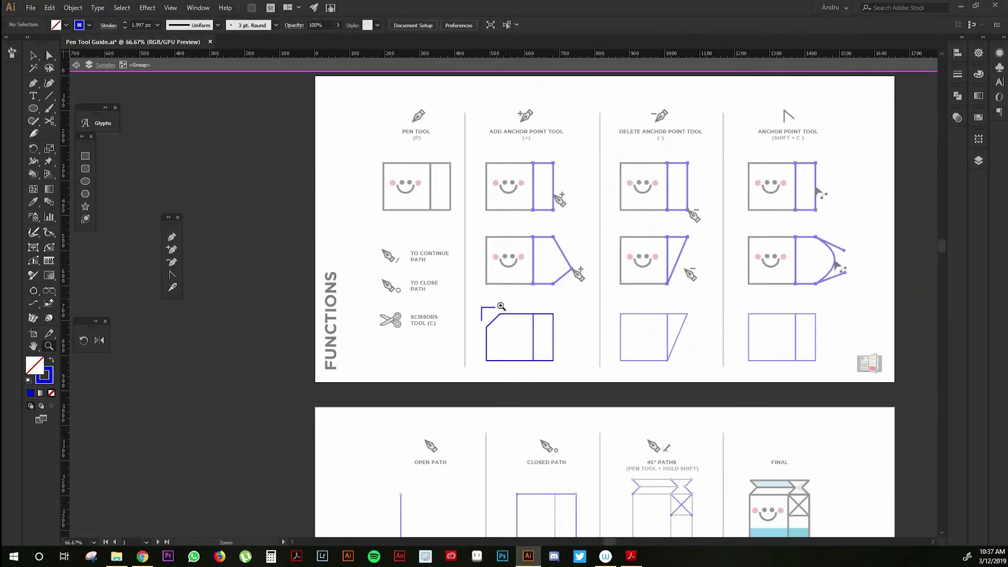
pyautogui.click(502, 306)
pyautogui.click(503, 307)
pyautogui.click(505, 306)
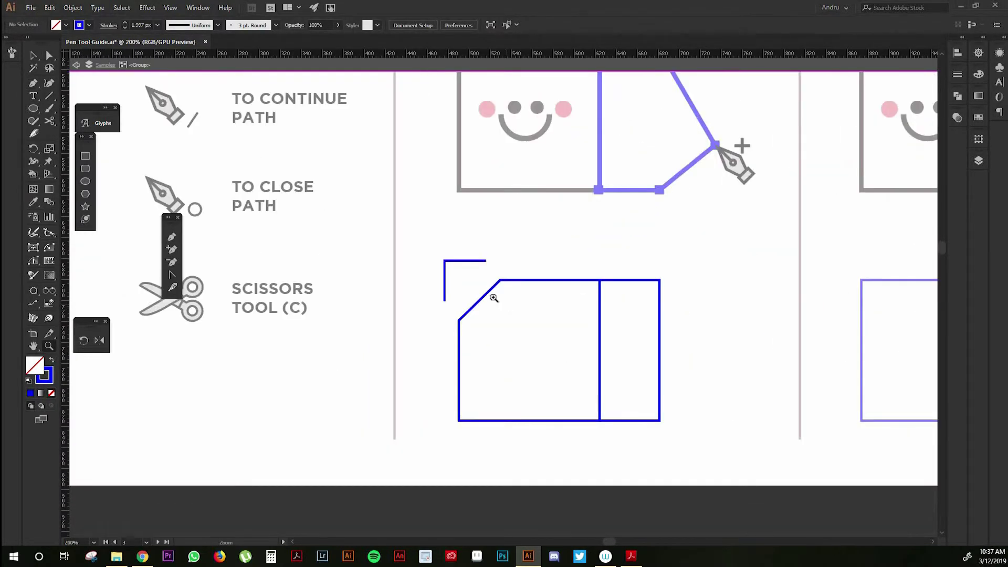
pyautogui.press('a')
pyautogui.moveTo(474, 291); pyautogui.dragTo(474, 292)
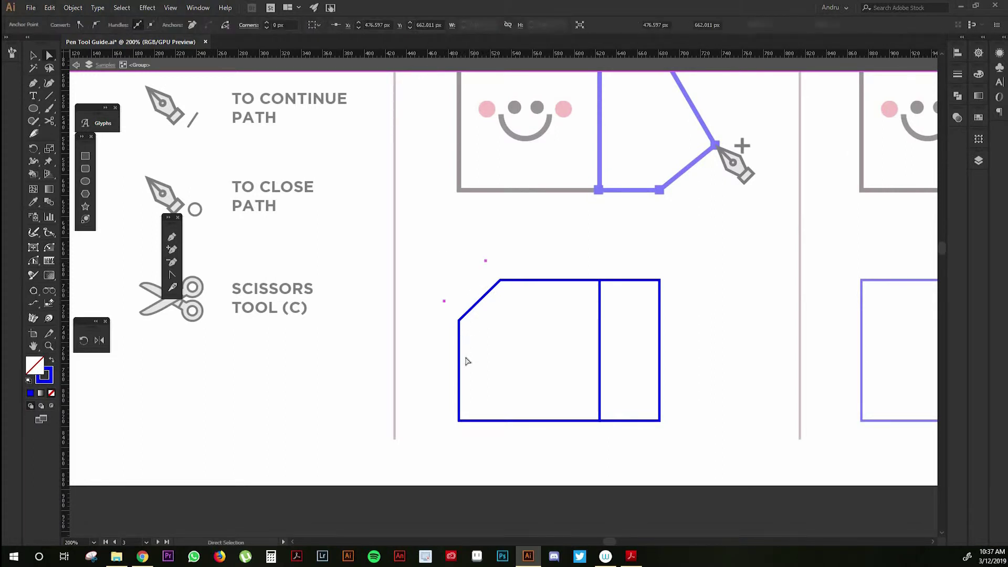
# Round the lower-left corner of the larger blue rectangle using its live corner control
pyautogui.click(460, 421)
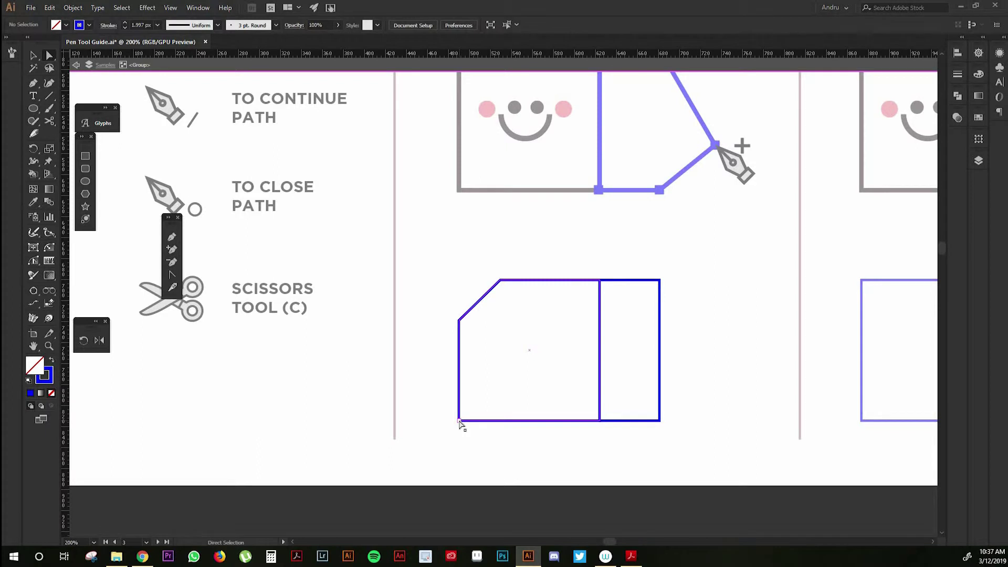
pyautogui.click(460, 421)
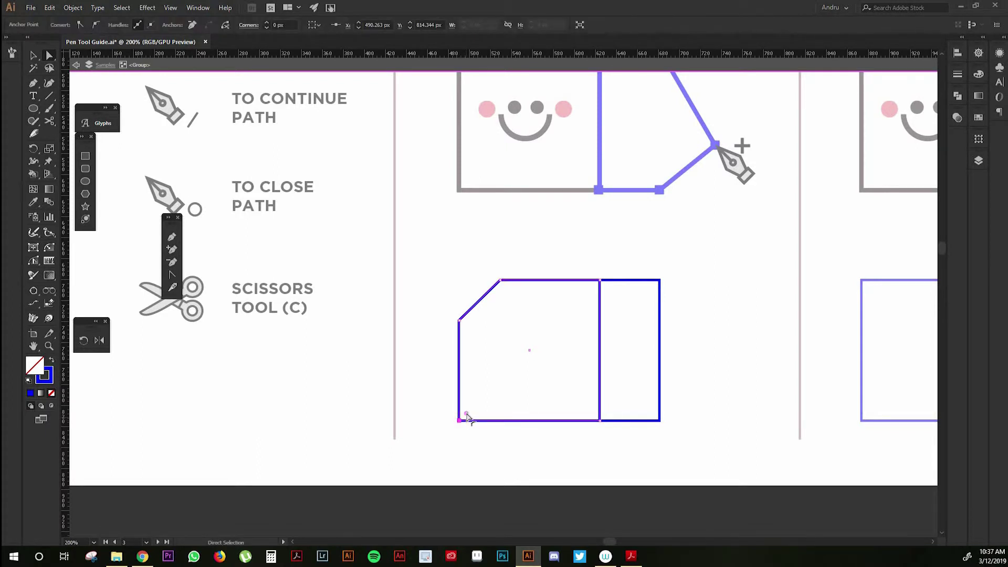
pyautogui.moveTo(467, 417); pyautogui.dragTo(485, 395)
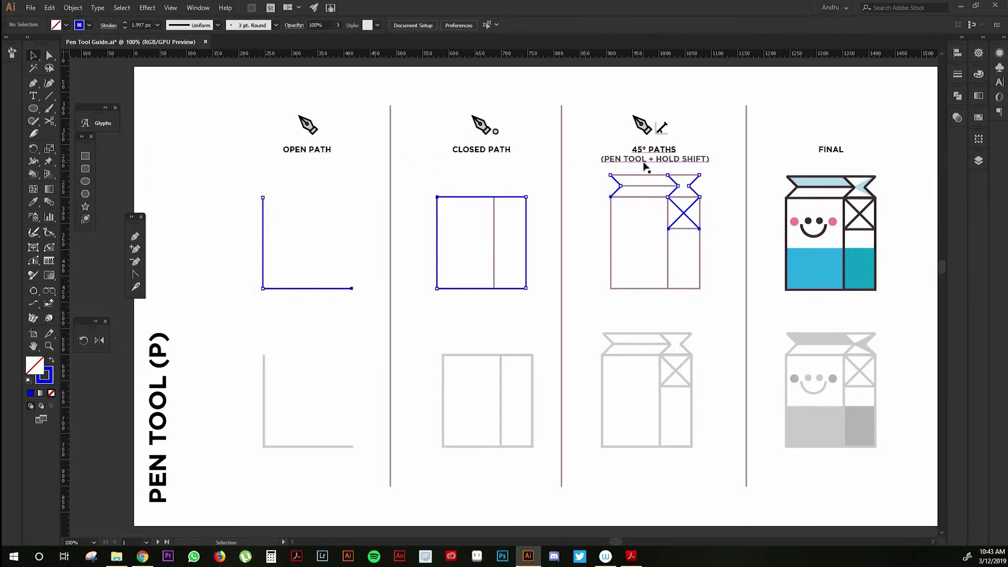
# Trace the grey L shape under Open Path with the Pen tool as an open two-segment path and deselect it
pyautogui.press('p')
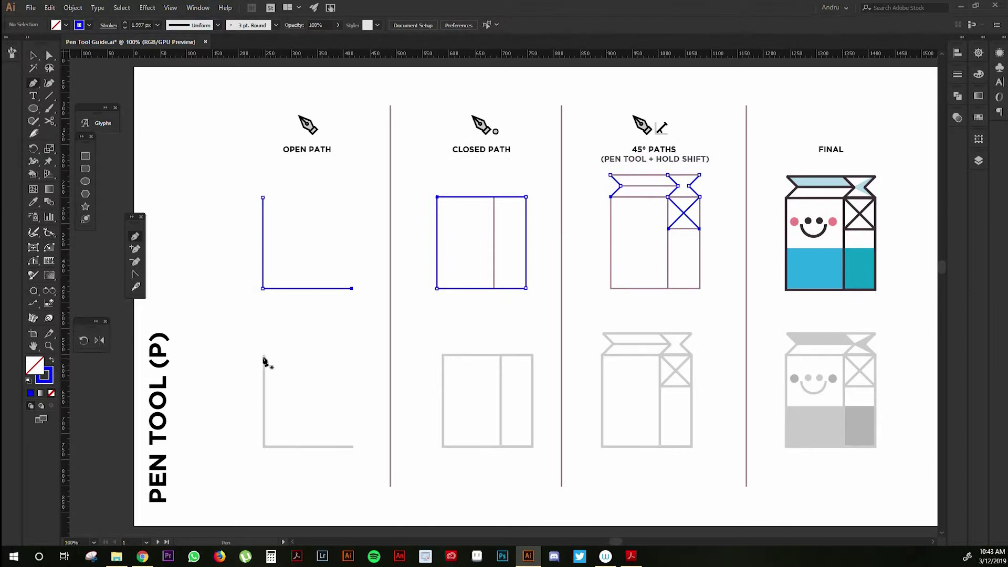
pyautogui.click(263, 355)
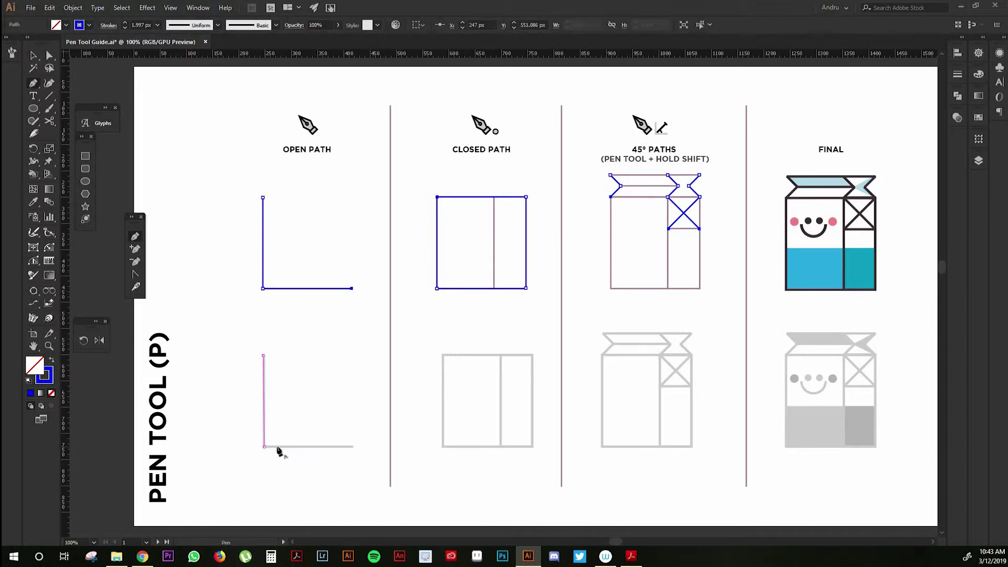
pyautogui.click(264, 447)
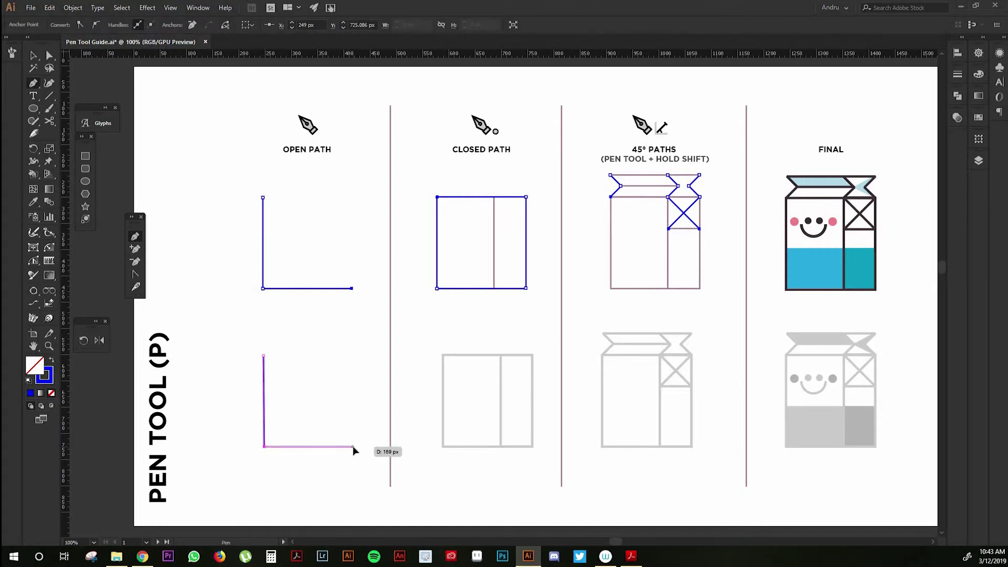
pyautogui.click(352, 447)
pyautogui.press('v')
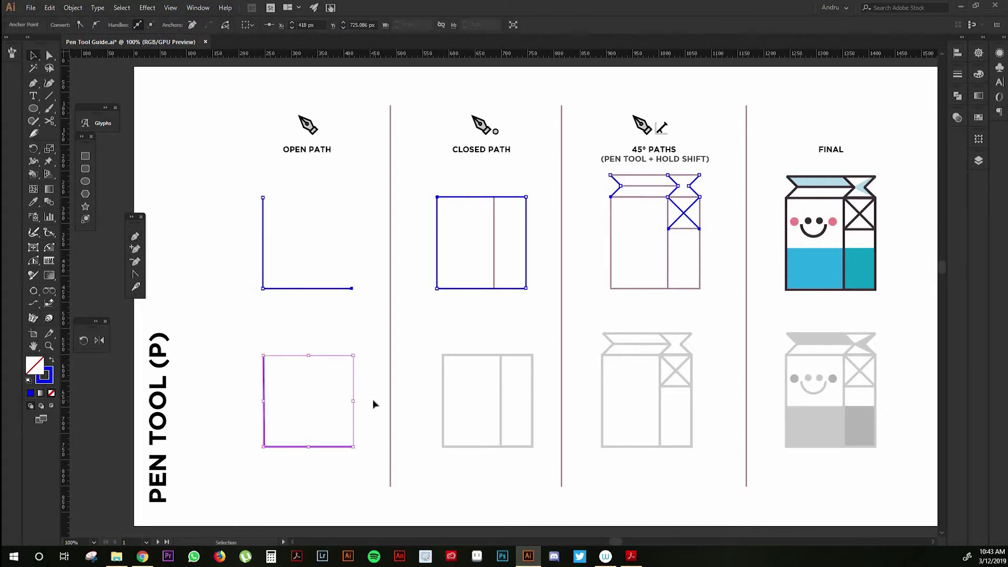
pyautogui.click(374, 404)
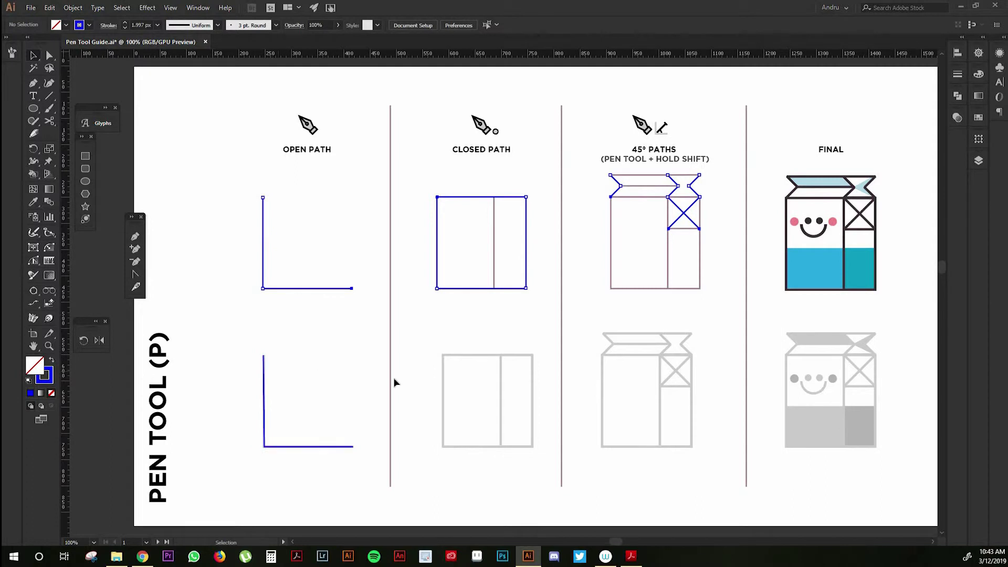
# Trace the outer grey square under Closed Path with the Pen tool, closing the path at its first anchor, and deselect it
pyautogui.press('p')
pyautogui.click(442, 355)
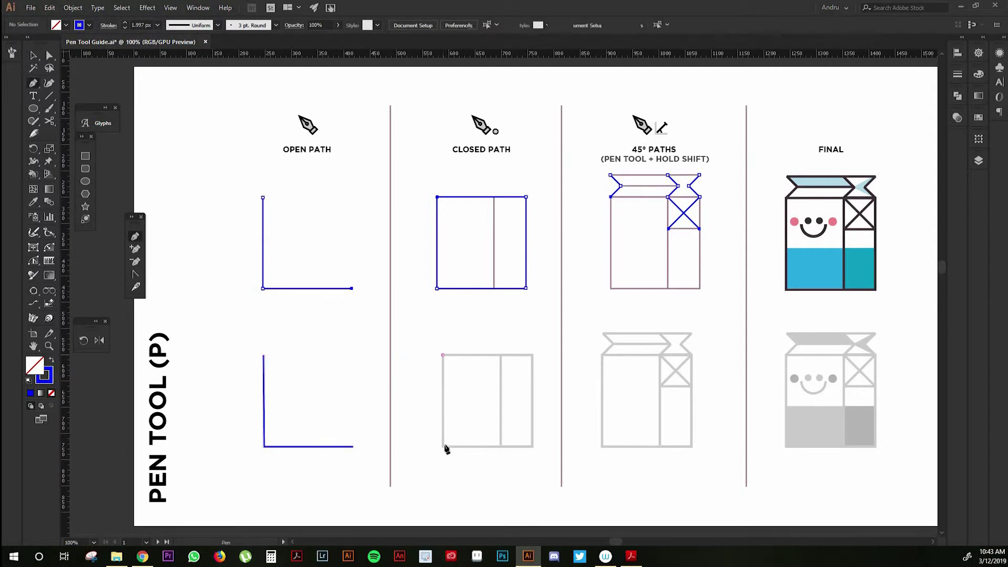
pyautogui.click(443, 447)
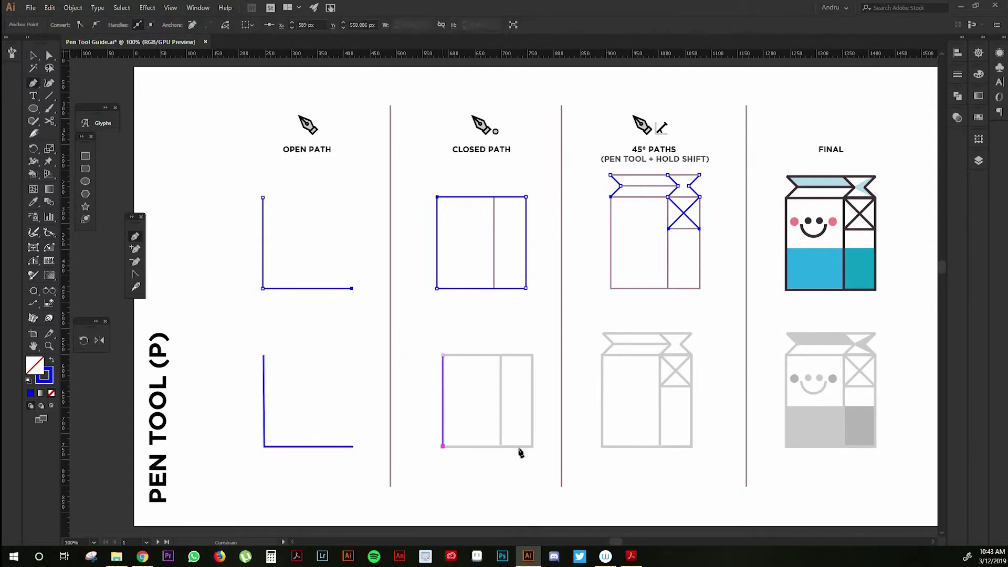
pyautogui.click(534, 446)
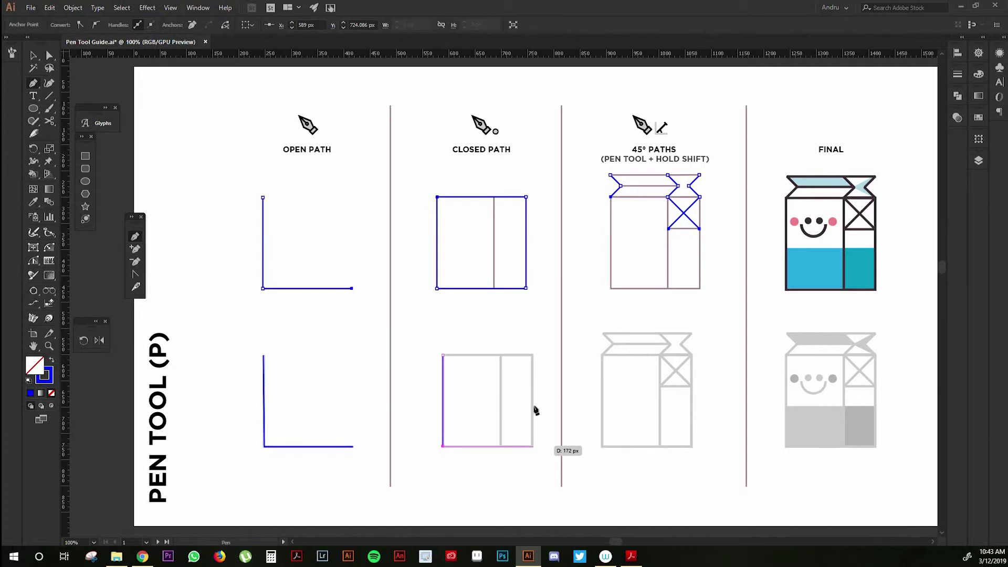
pyautogui.click(532, 356)
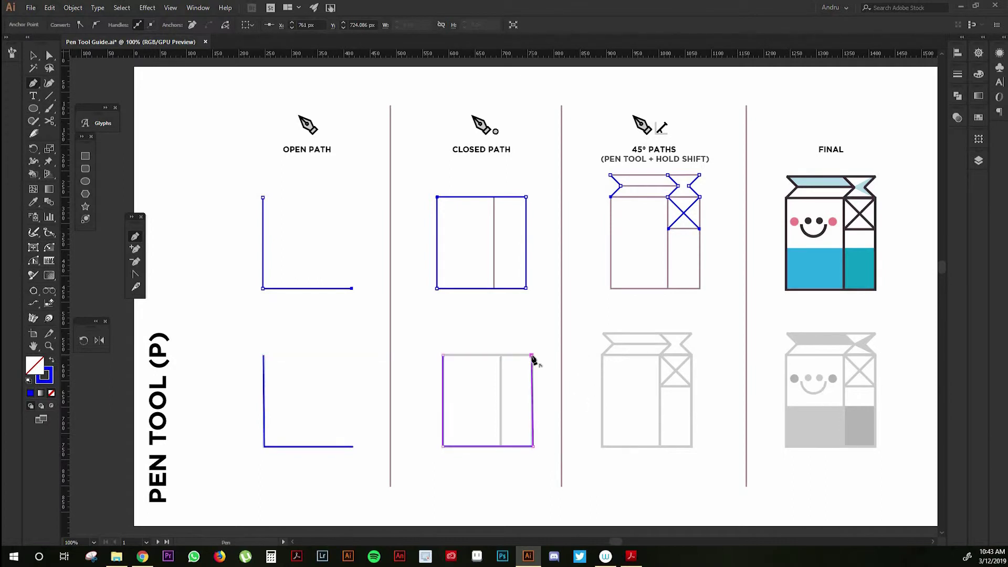
pyautogui.click(443, 356)
pyautogui.press('a')
pyautogui.click(546, 335)
# Trace the left folded edge of the grey carton's top under 45° Paths with two Pen segments constrained to 45°
pyautogui.press('space')
pyautogui.moveTo(545, 335); pyautogui.dragTo(293, 398)
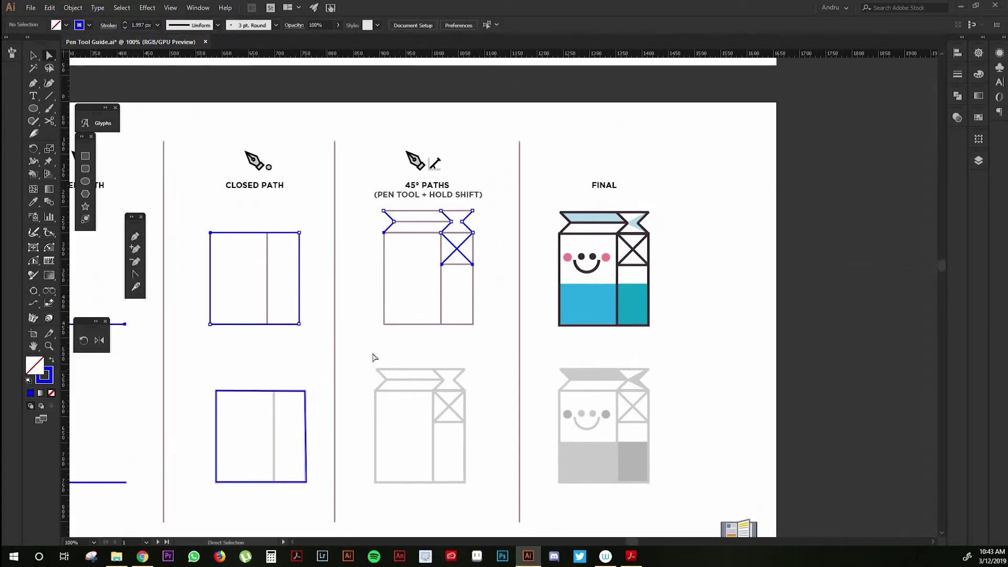
pyautogui.keyDown('ctrl'); pyautogui.click(378, 391); pyautogui.keyUp('ctrl')
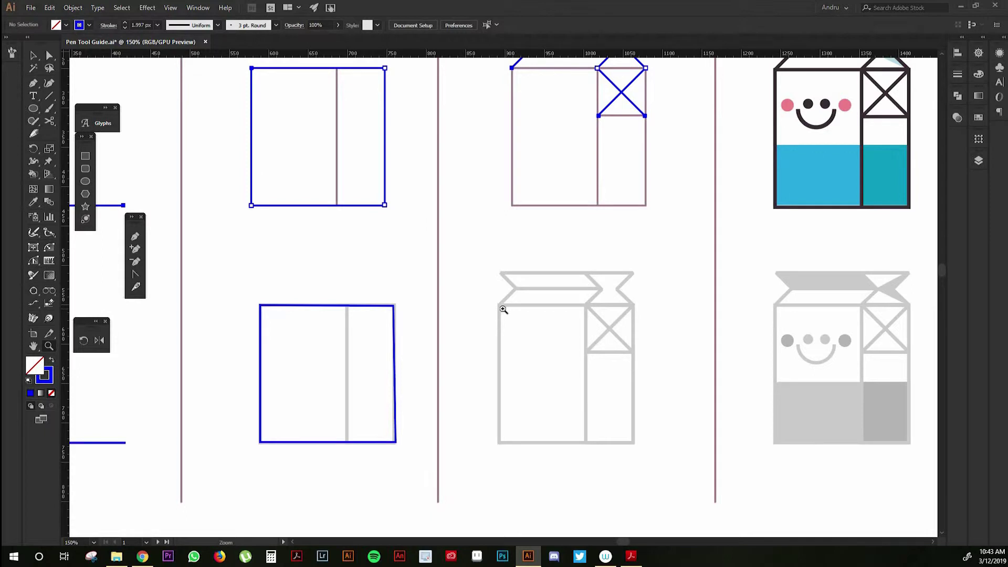
pyautogui.press('p')
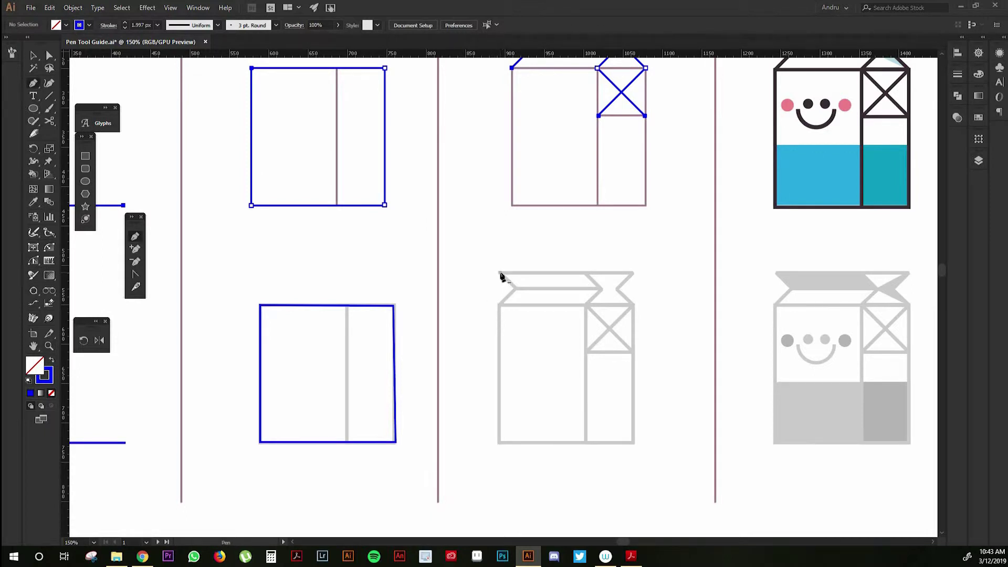
pyautogui.click(500, 272)
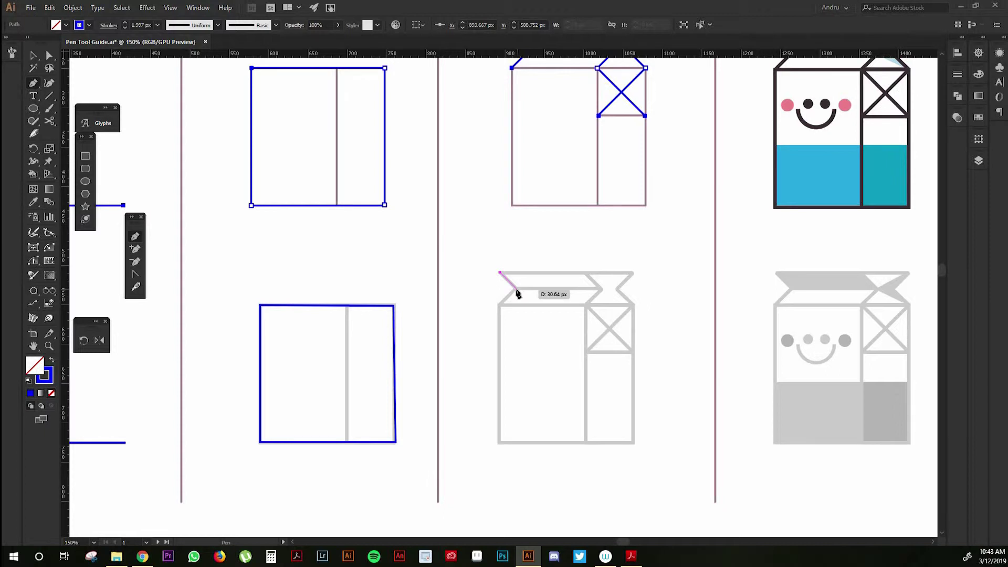
pyautogui.keyDown('shift'); pyautogui.click(516, 291); pyautogui.keyUp('shift')
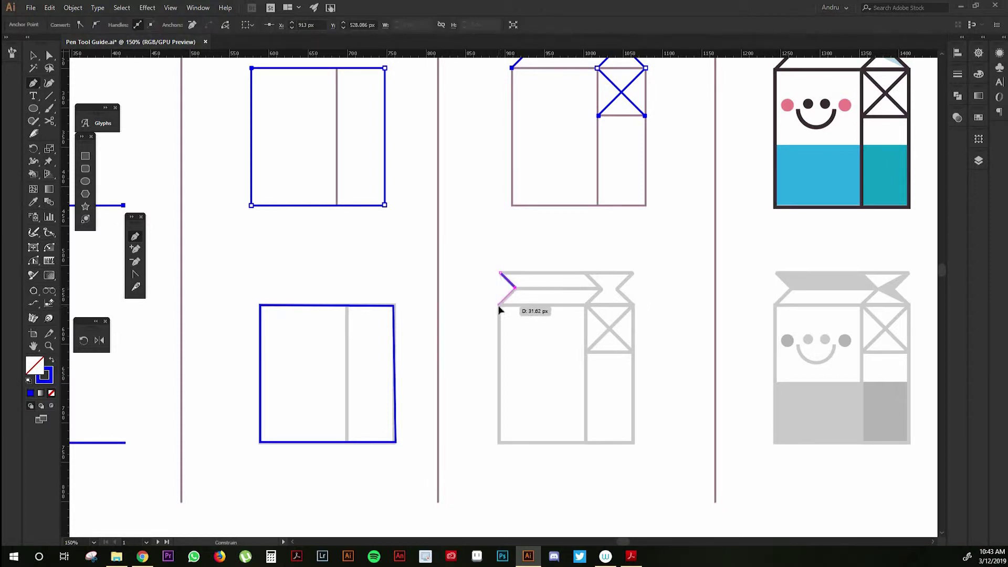
pyautogui.keyDown('shift'); pyautogui.click(498, 306); pyautogui.keyUp('shift')
pyautogui.keyDown('ctrl'); pyautogui.click(497, 362); pyautogui.keyUp('ctrl')
pyautogui.scroll(2, 588, 336)
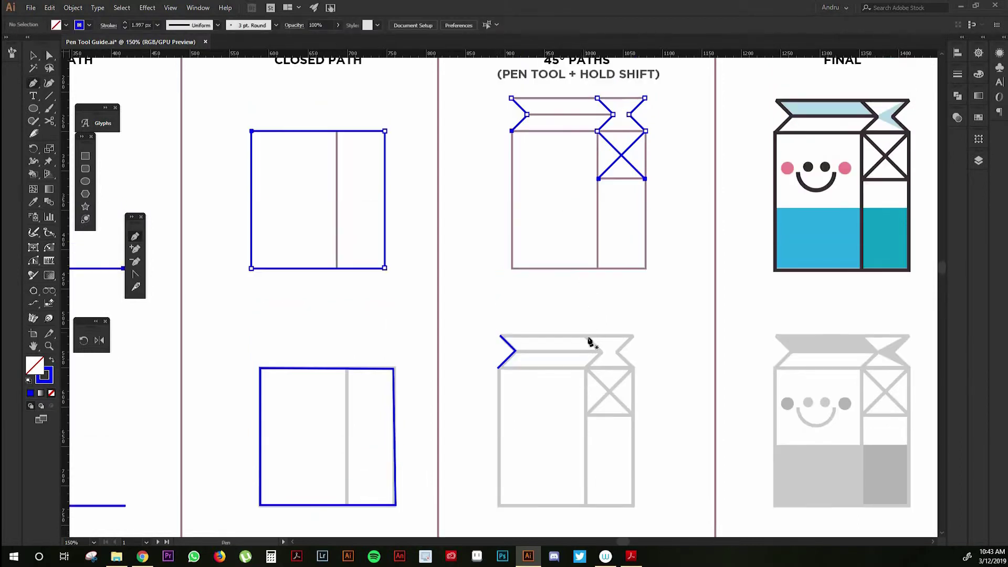
# Trace the carton top's middle fold and continue diagonally across the crossed box to its lower-right corner with 45° Pen segments
pyautogui.click(585, 337)
pyautogui.keyDown('shift'); pyautogui.click(602, 353); pyautogui.keyUp('shift')
pyautogui.keyDown('shift'); pyautogui.click(586, 368); pyautogui.keyUp('shift')
pyautogui.keyDown('shift'); pyautogui.click(633, 415); pyautogui.keyUp('shift')
pyautogui.press('Escape')
# Trace the carton top's right fold and continue across the crossed box to its lower-left corner, completing the X with 45° segments
pyautogui.click(632, 335)
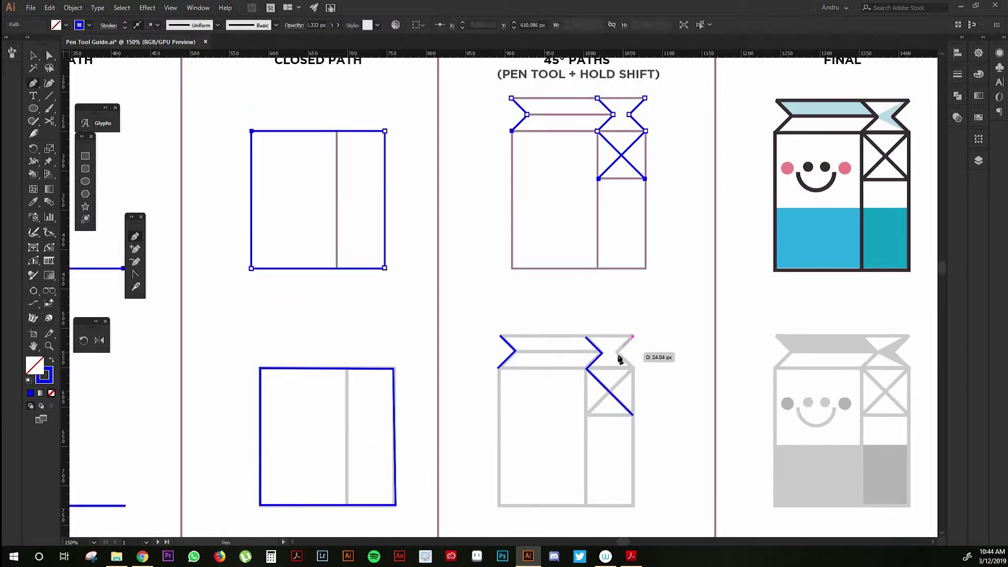
pyautogui.keyDown('shift'); pyautogui.click(616, 351); pyautogui.keyUp('shift')
pyautogui.keyDown('shift'); pyautogui.click(632, 367); pyautogui.keyUp('shift')
pyautogui.keyDown('shift'); pyautogui.click(586, 414); pyautogui.keyUp('shift')
pyautogui.press('Escape')
pyautogui.press('a')
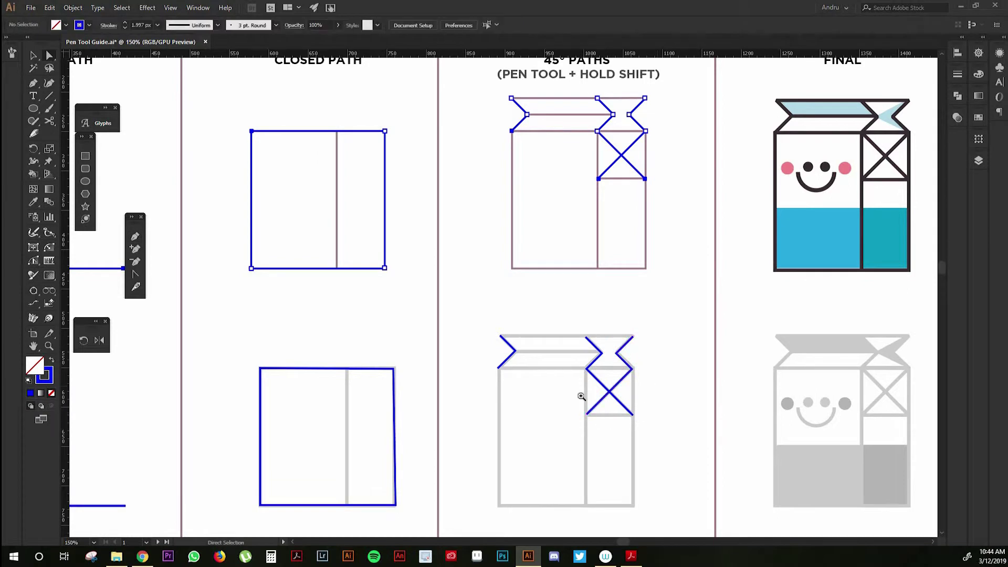
# Trace the grey half circle with two Pen anchors at its ends, pulling vertical handles to the cyan guides, and deselect it
pyautogui.press('z')
pyautogui.keyDown('alt'); pyautogui.click(562, 373); pyautogui.keyUp('alt')
pyautogui.keyDown('alt'); pyautogui.click(561, 373); pyautogui.keyUp('alt')
pyautogui.moveTo(515, 337); pyautogui.dragTo(472, 439)
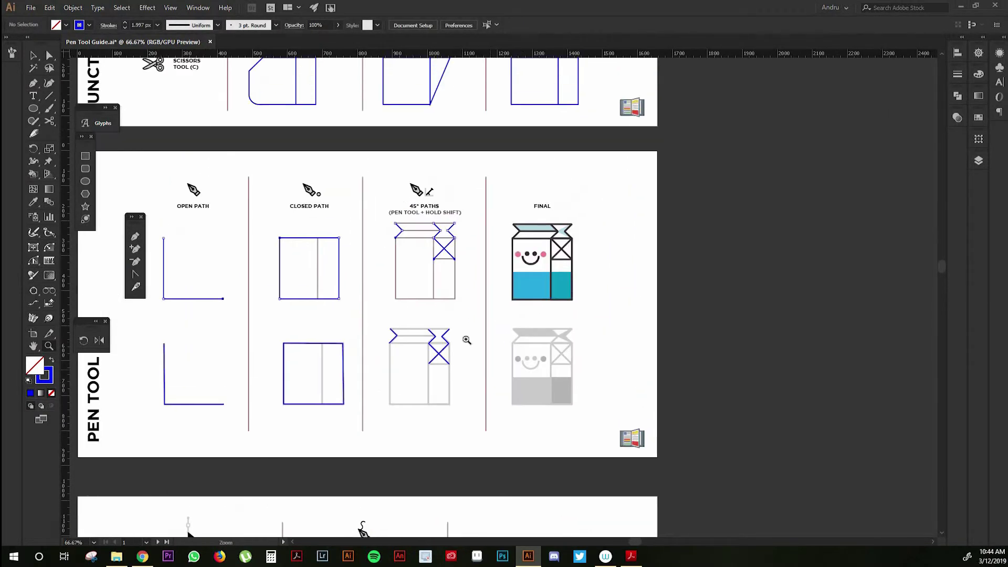
pyautogui.click(467, 340)
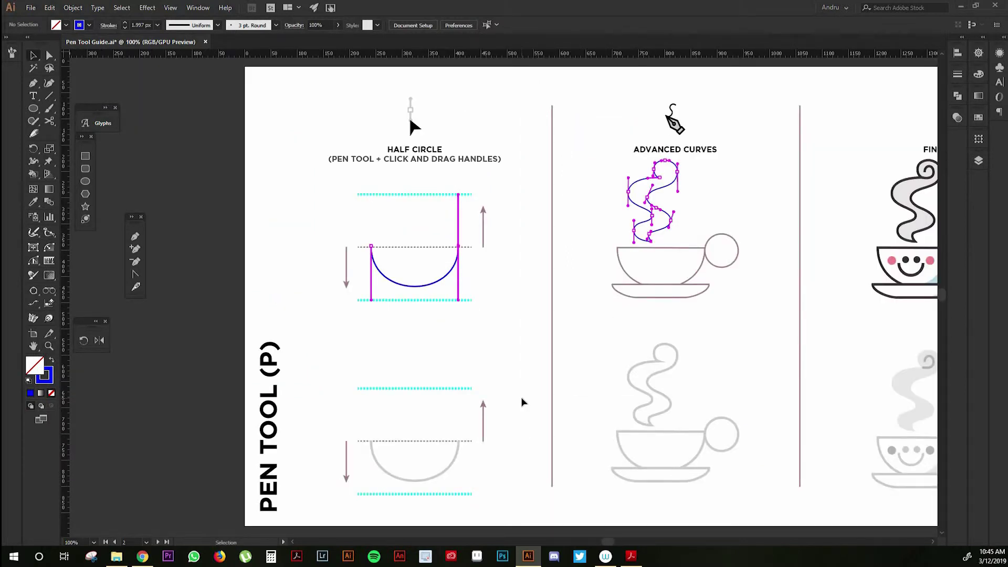
pyautogui.press('p')
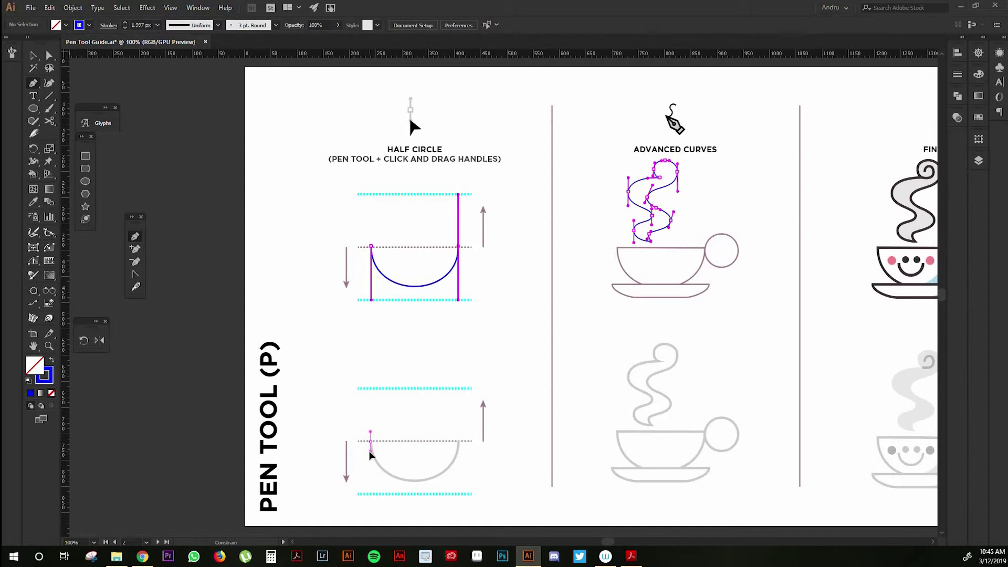
pyautogui.moveTo(371, 454); pyautogui.dragTo(370, 494)
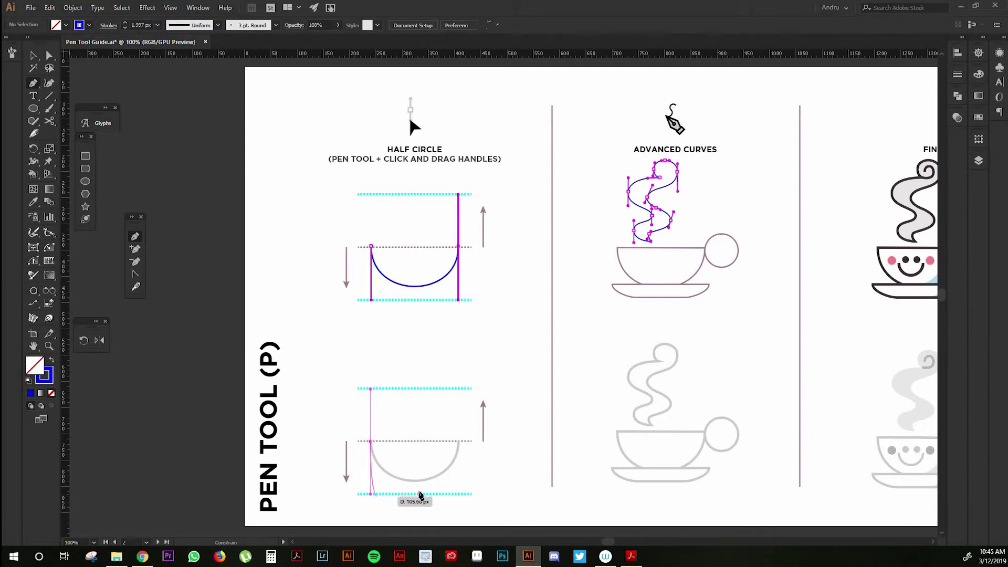
pyautogui.click(460, 443)
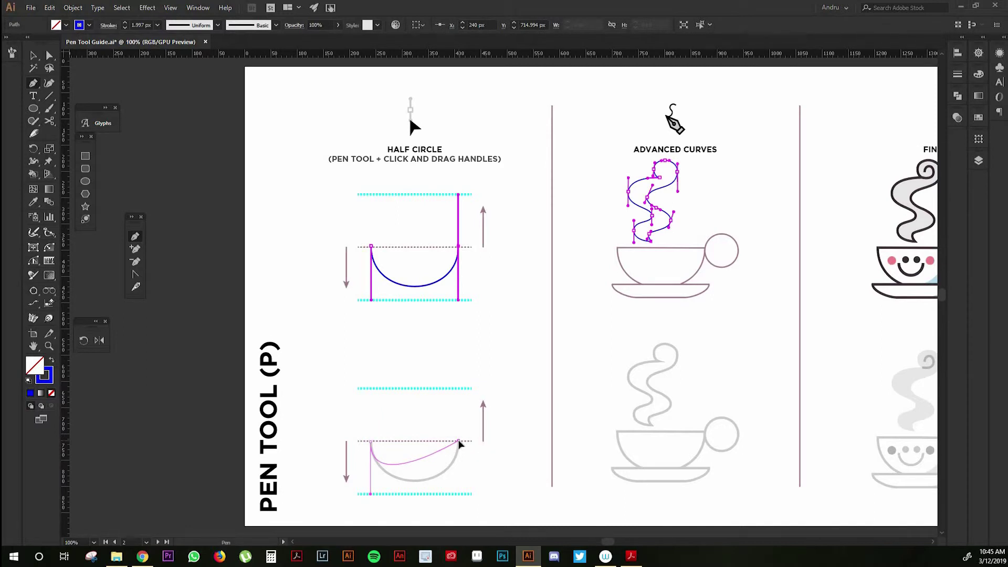
pyautogui.moveTo(460, 444); pyautogui.dragTo(461, 389)
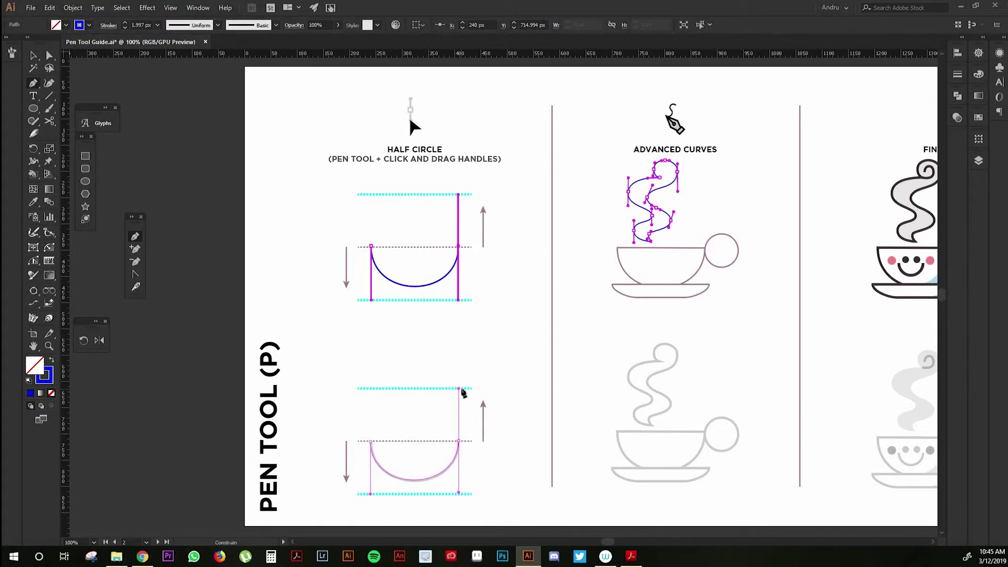
pyautogui.press('v')
pyautogui.click(478, 462)
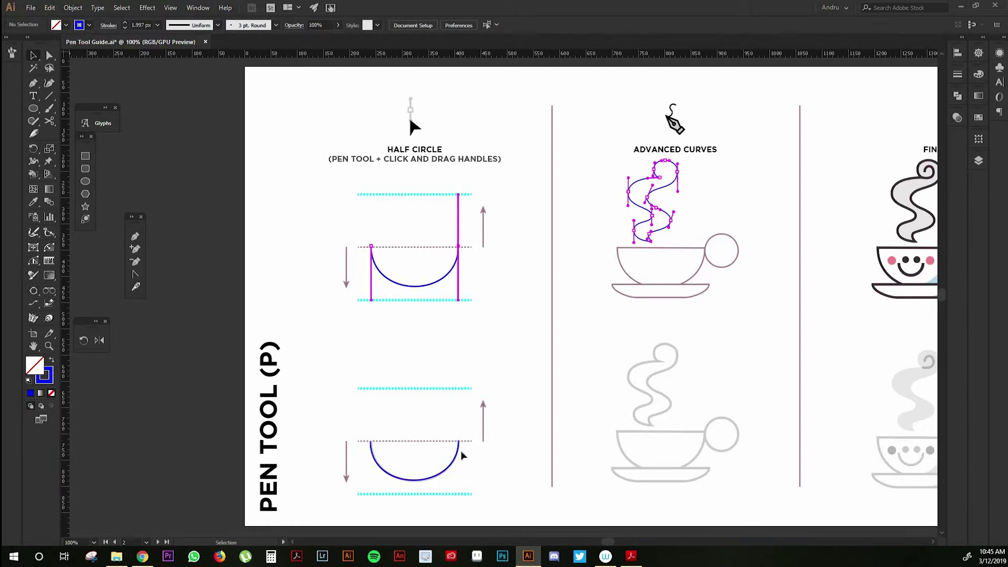
# Trace the left edge of the grey steam under Advanced Curves from its bottom tip to the base of the round curl with curved Pen segments
pyautogui.press('space')
pyautogui.moveTo(521, 448); pyautogui.dragTo(329, 438)
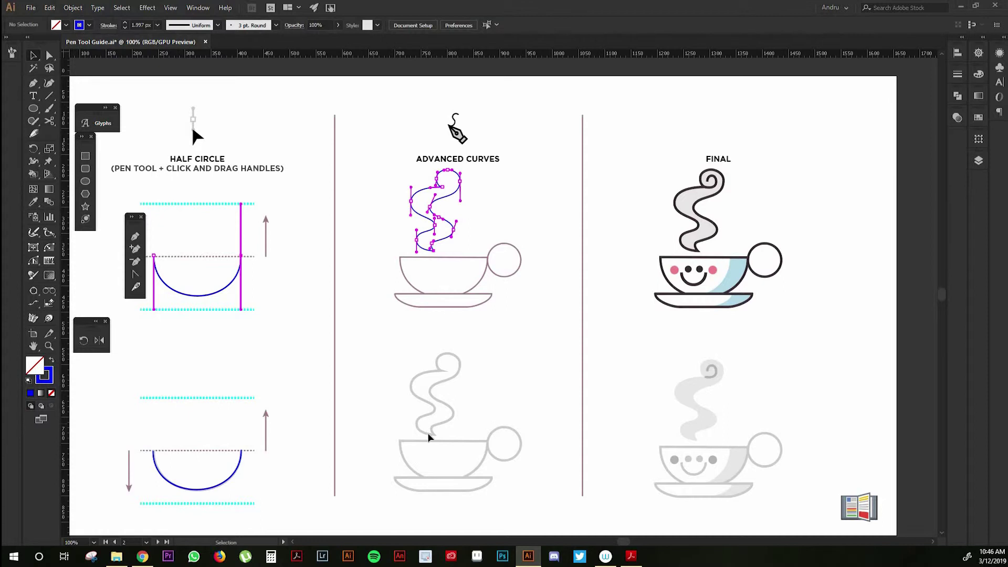
pyautogui.scroll(1, 408, 401)
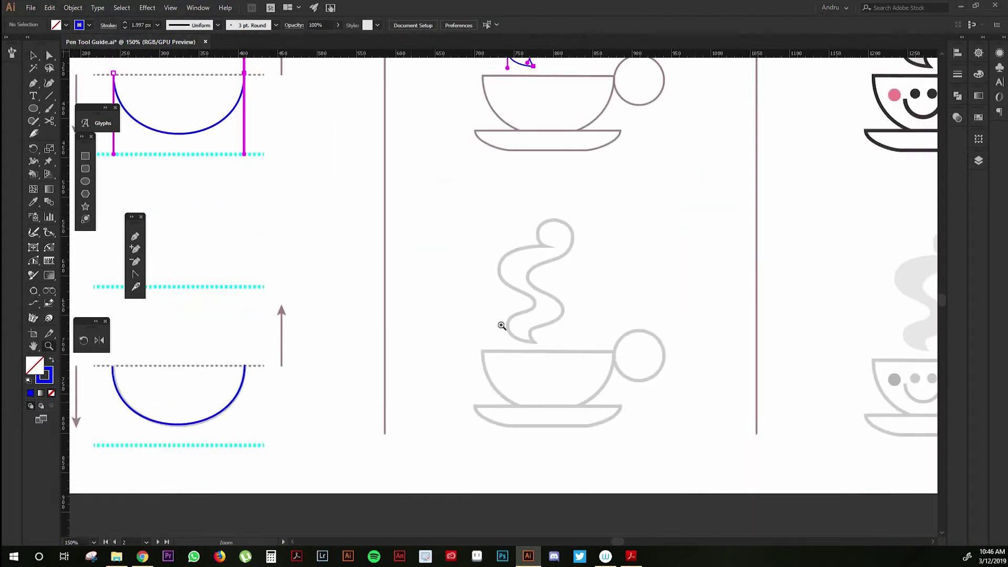
pyautogui.moveTo(495, 327); pyautogui.dragTo(467, 362)
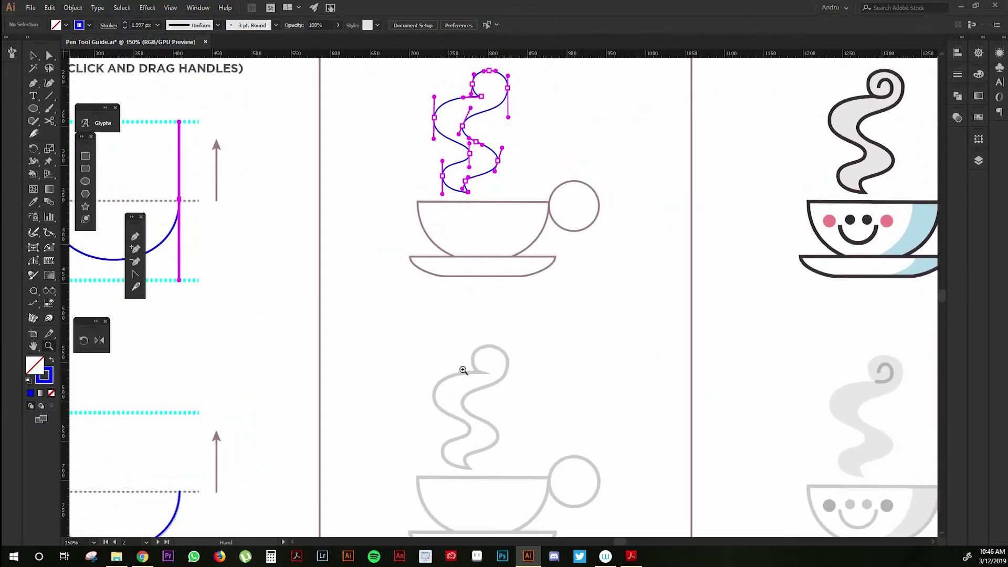
pyautogui.press('p')
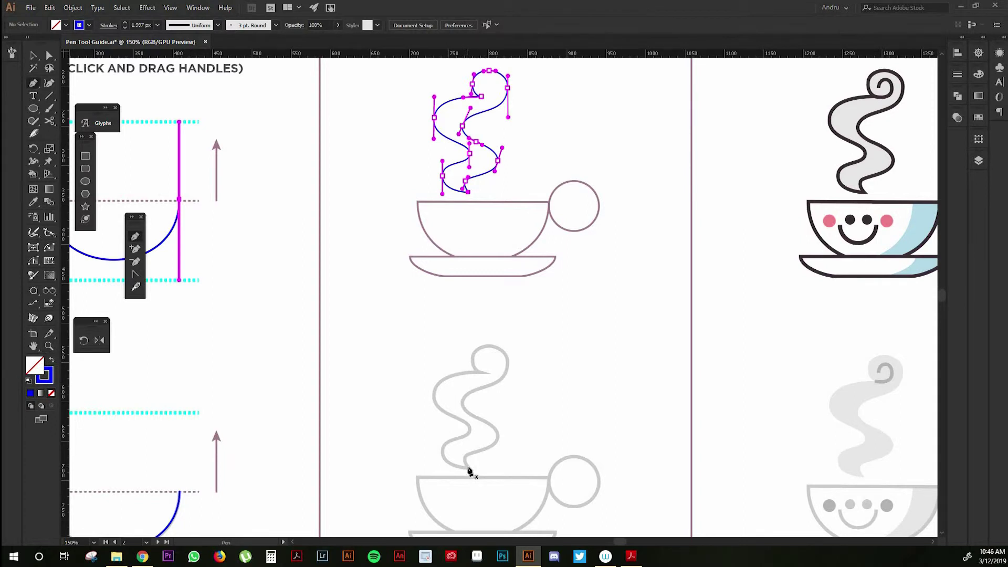
pyautogui.moveTo(468, 468); pyautogui.dragTo(441, 444)
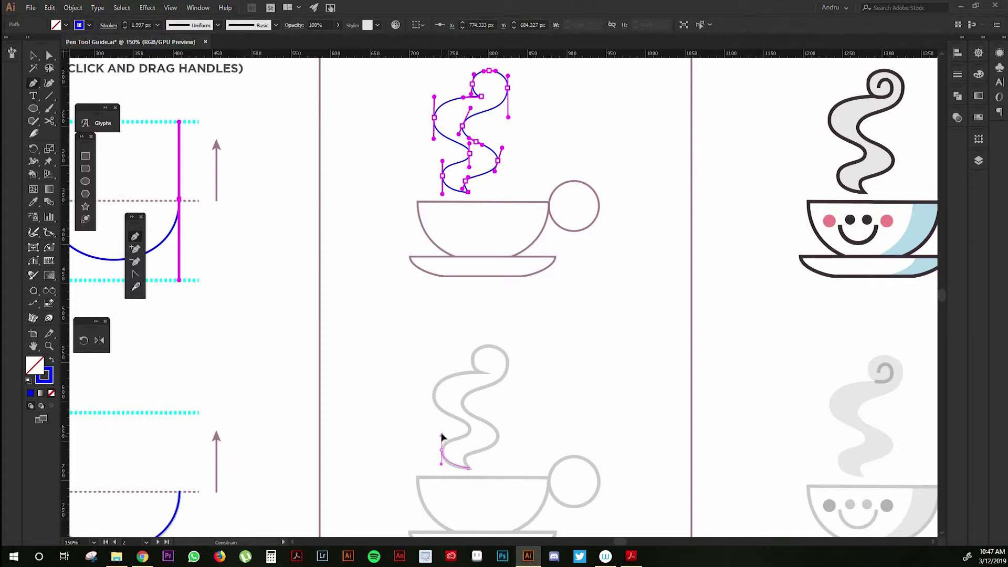
pyautogui.moveTo(441, 436); pyautogui.dragTo(442, 435)
pyautogui.moveTo(442, 432); pyautogui.dragTo(470, 419)
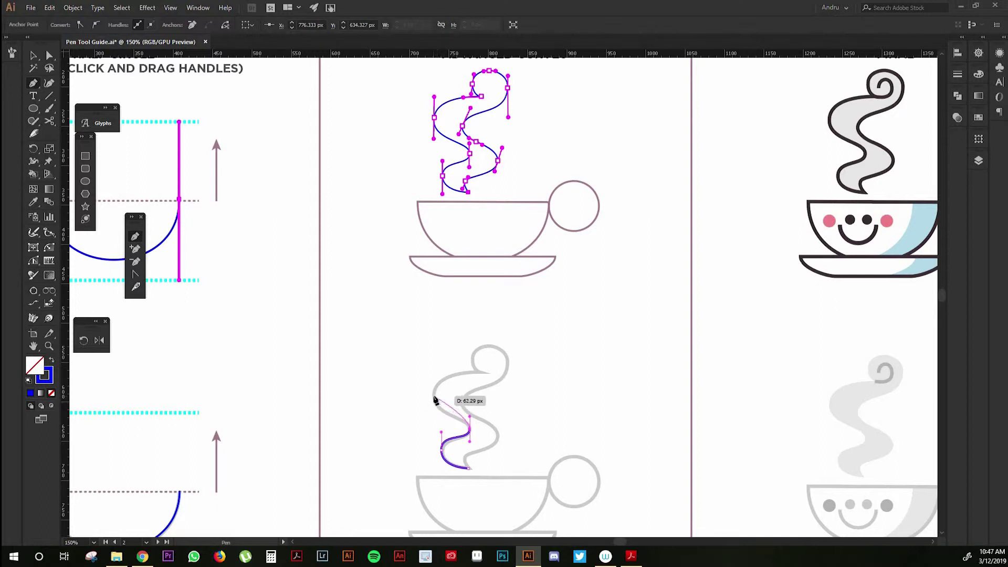
pyautogui.moveTo(433, 395); pyautogui.dragTo(436, 378)
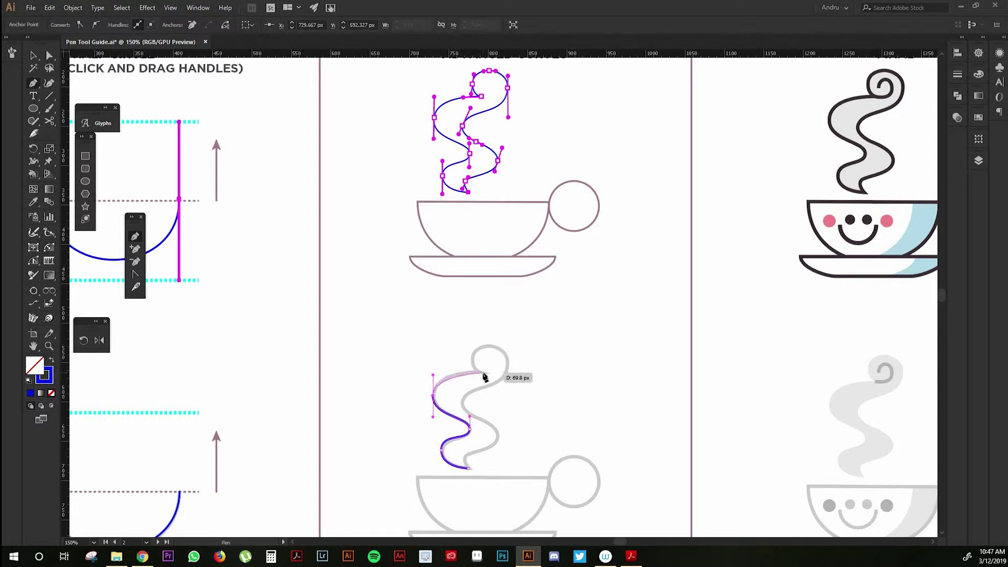
pyautogui.moveTo(487, 373); pyautogui.dragTo(502, 378)
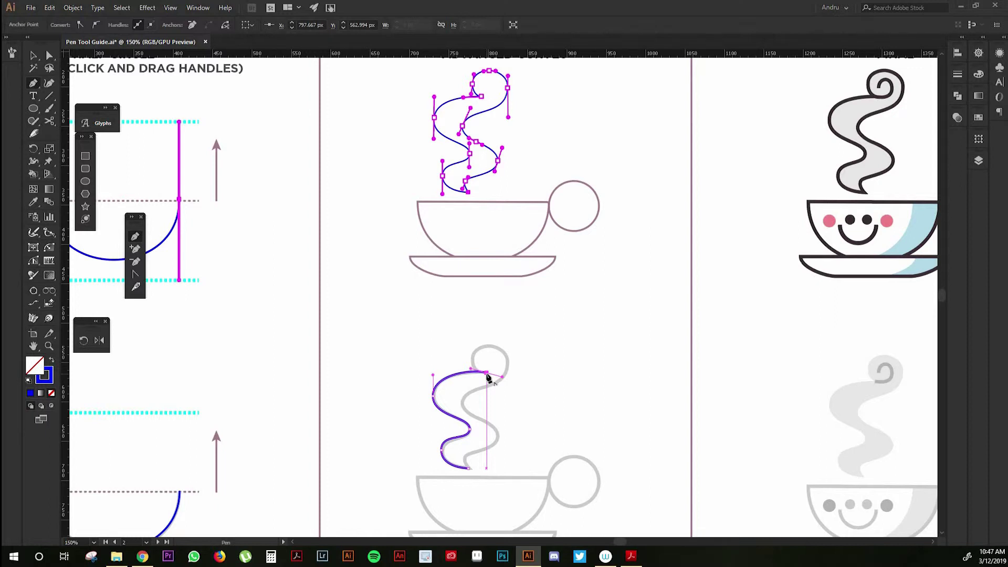
# Remove the outgoing handle at the curl's base, then trace the round curl and the steam's right edge back down to the start
pyautogui.click(486, 373)
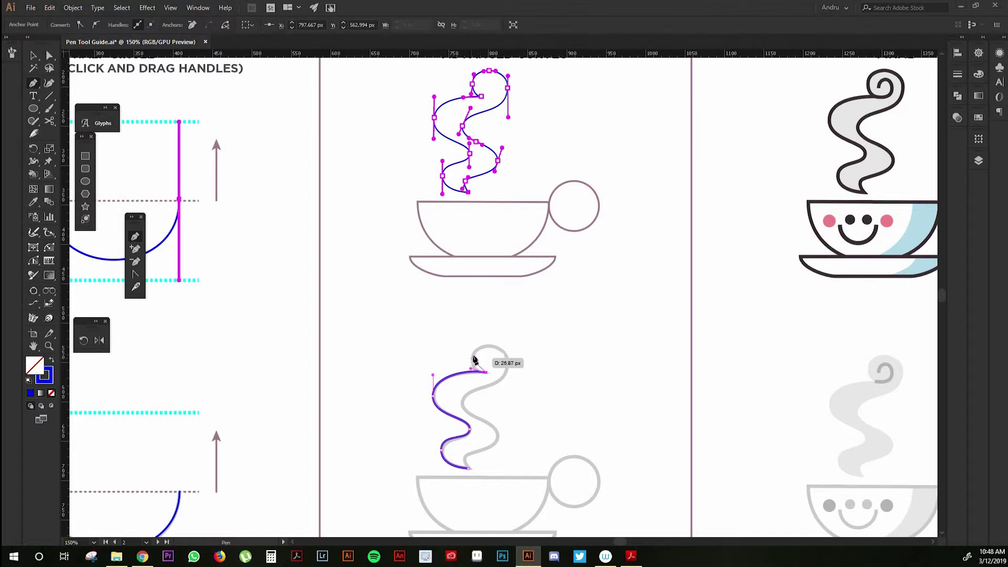
pyautogui.moveTo(472, 359); pyautogui.dragTo(478, 341)
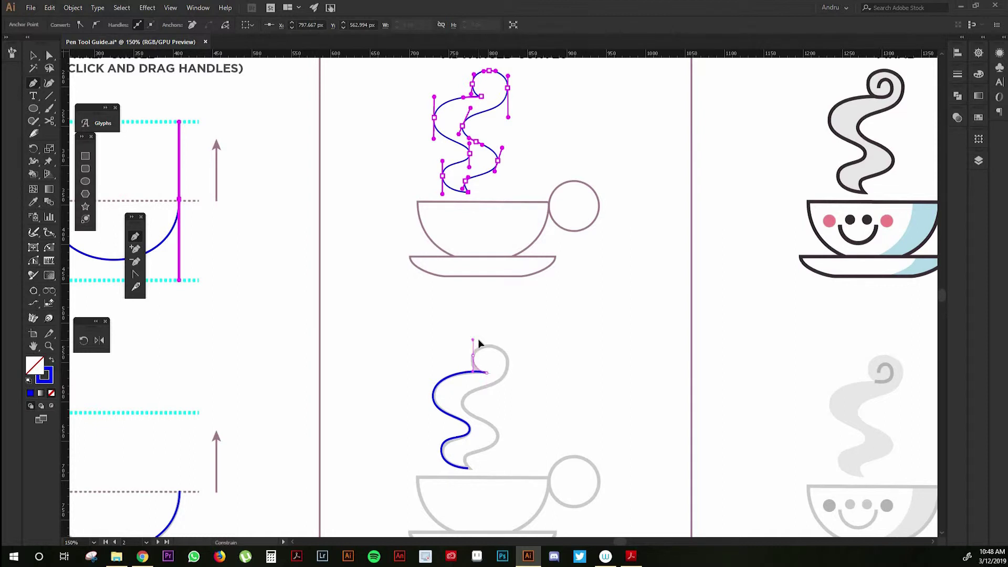
pyautogui.moveTo(478, 340); pyautogui.dragTo(478, 340)
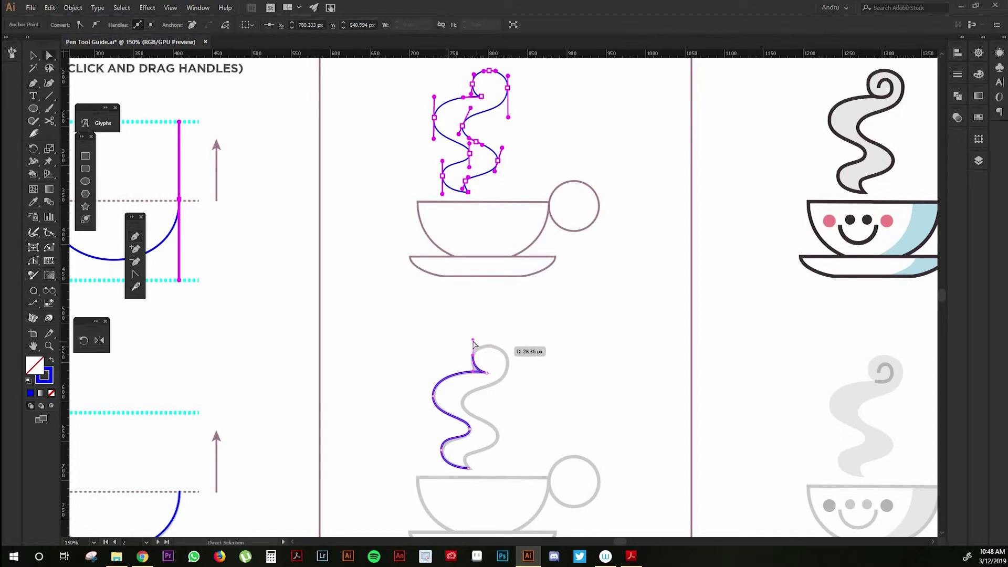
pyautogui.press('Escape')
pyautogui.moveTo(507, 346); pyautogui.dragTo(507, 376)
pyautogui.moveTo(463, 404); pyautogui.dragTo(488, 450)
# Reshape the steam's round curl to fit the grey template by adjusting the handles at its top and right with Direct Selection
pyautogui.press('z')
pyautogui.click(477, 357)
pyautogui.moveTo(530, 287); pyautogui.dragTo(501, 394)
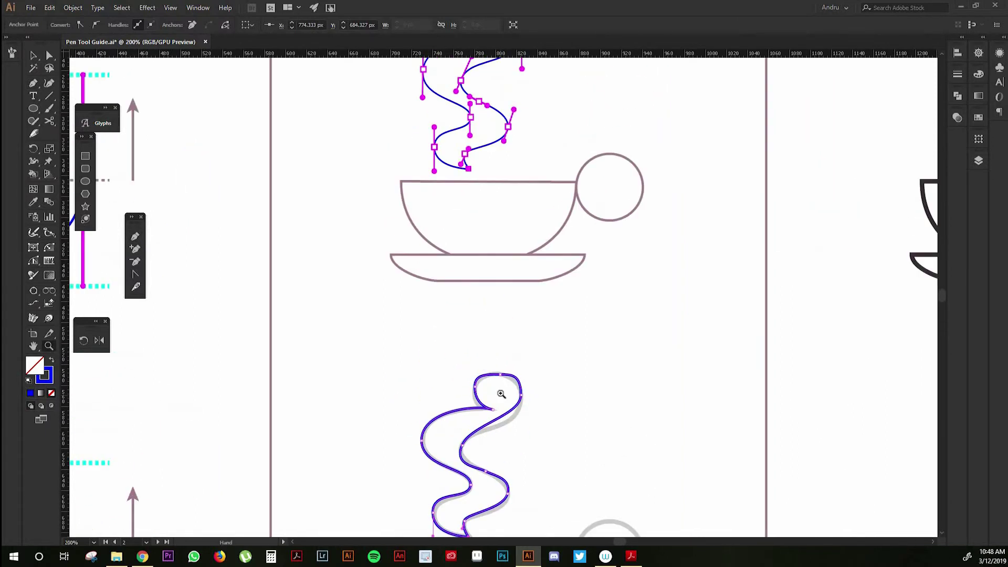
pyautogui.press('a')
pyautogui.click(499, 375)
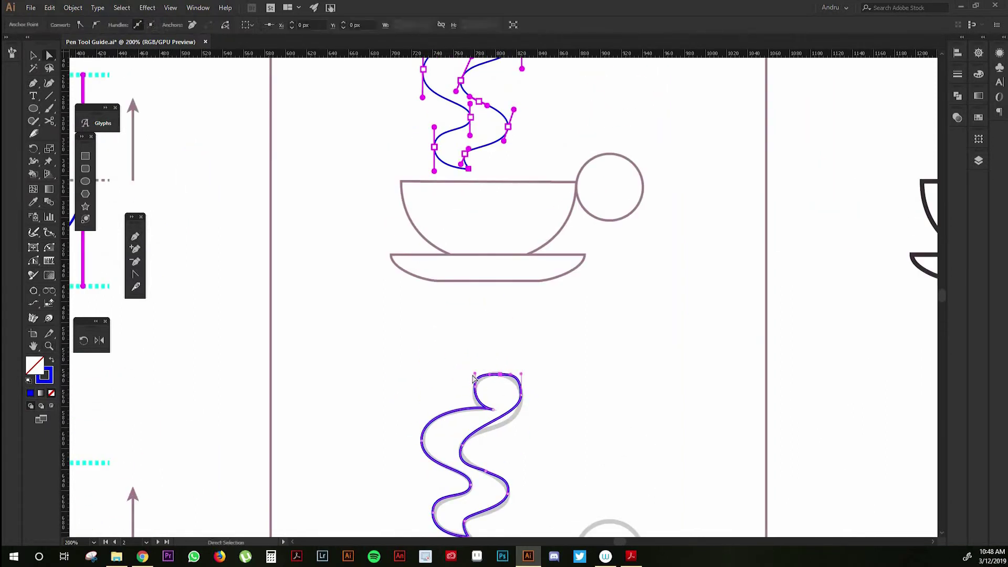
pyautogui.scroll(4, 454, 432)
pyautogui.hscroll(2, 453, 431)
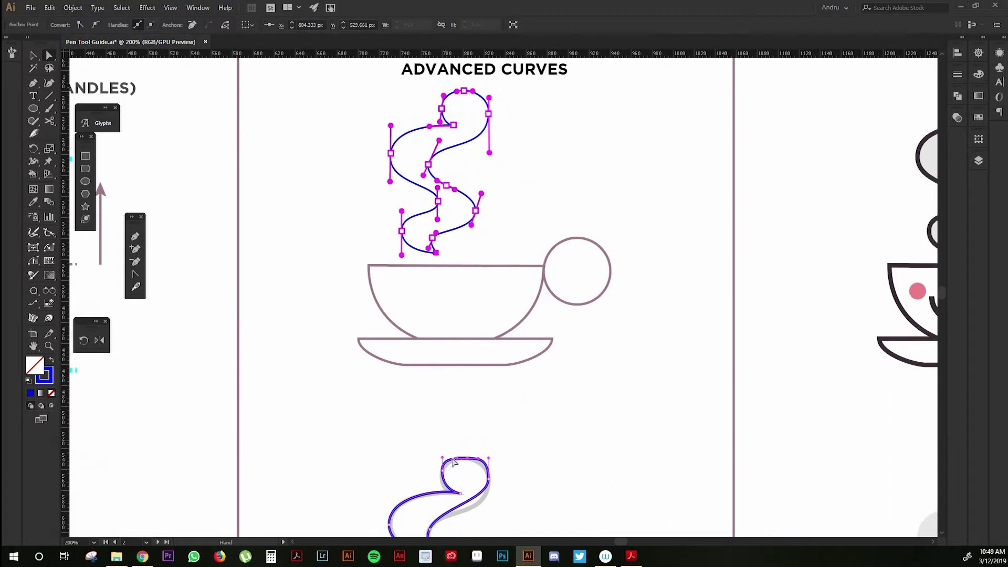
pyautogui.moveTo(442, 457); pyautogui.dragTo(446, 455)
pyautogui.moveTo(489, 460); pyautogui.dragTo(491, 516)
# Adjust the anchors and handles along the steam's lower right edge to match the grey template, and deselect the path
pyautogui.scroll(-4, 472, 473)
pyautogui.click(439, 440)
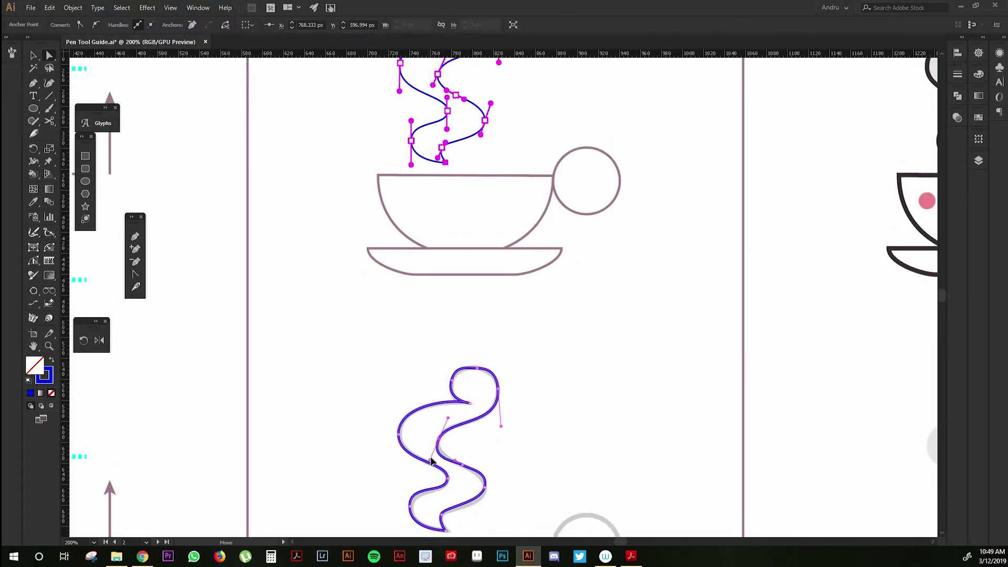
pyautogui.moveTo(431, 456); pyautogui.dragTo(435, 450)
pyautogui.moveTo(485, 488)
pyautogui.mouseDown()
pyautogui.moveTo(480, 510)
pyautogui.moveTo(481, 491)
pyautogui.mouseUp()
pyautogui.scroll(-2, 472, 472)
# On the Bonus page, draw a straight three-anchor Pen path along the lower grid's horizontal centre line and deselect it
pyautogui.keyDown('alt'); pyautogui.click(475, 376); pyautogui.keyUp('alt')
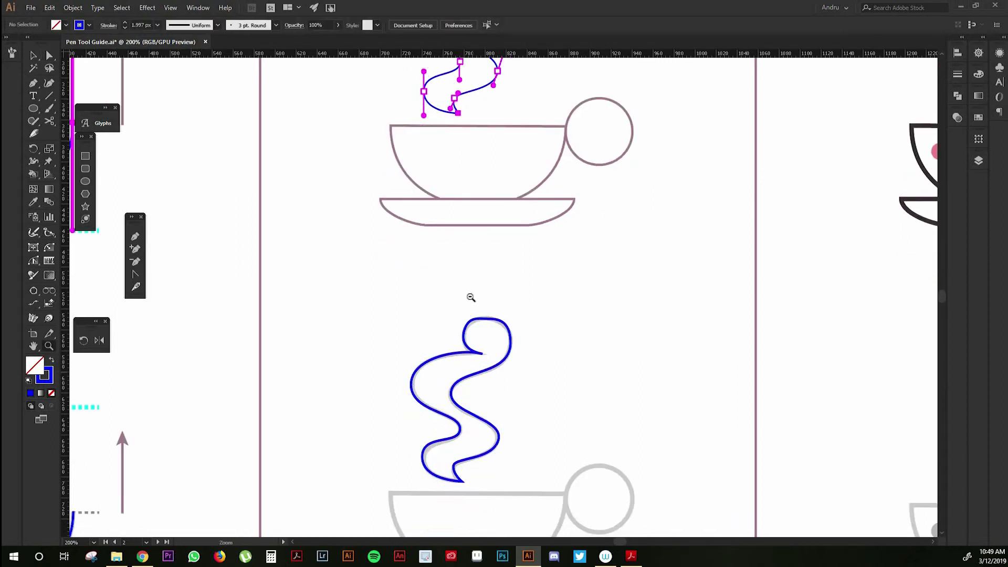
pyautogui.keyDown('alt'); pyautogui.click(500, 269); pyautogui.keyUp('alt')
pyautogui.keyDown('alt'); pyautogui.click(500, 270); pyautogui.keyUp('alt')
pyautogui.moveTo(543, 302); pyautogui.dragTo(494, 351)
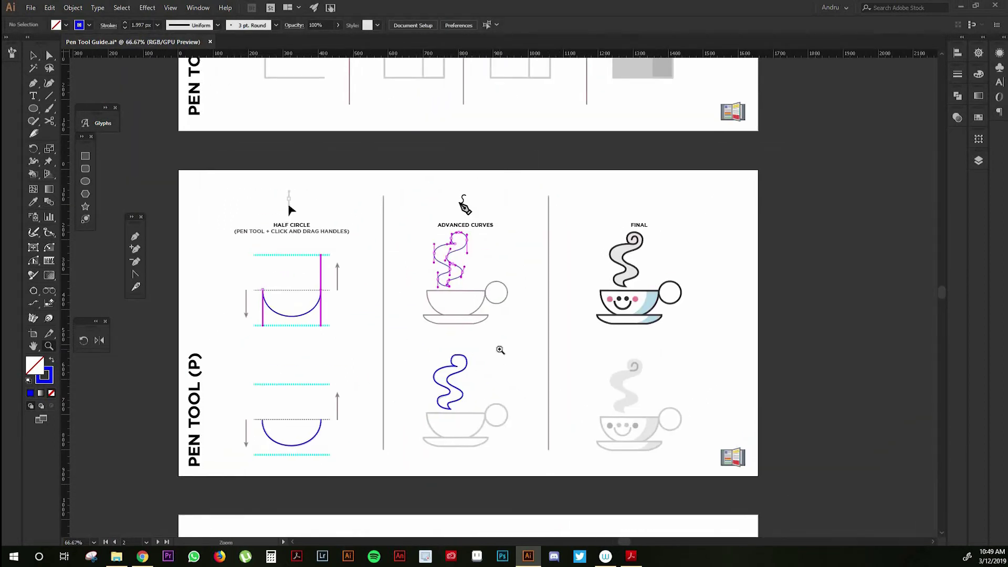
pyautogui.press('v')
pyautogui.hscroll(2, 525, 362)
pyautogui.scroll(-1, 525, 362)
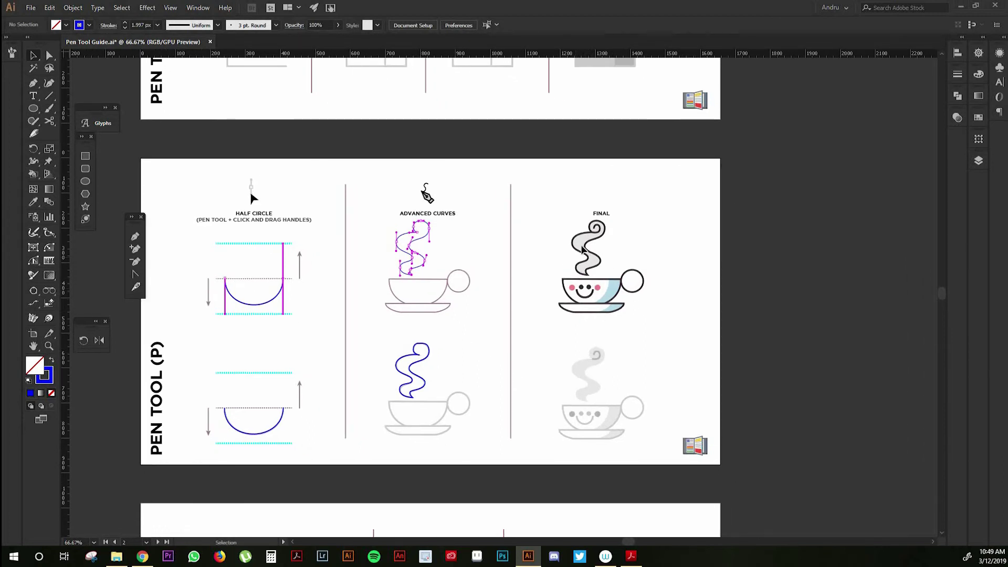
pyautogui.press('p')
pyautogui.hotkey('ctrl', '1')
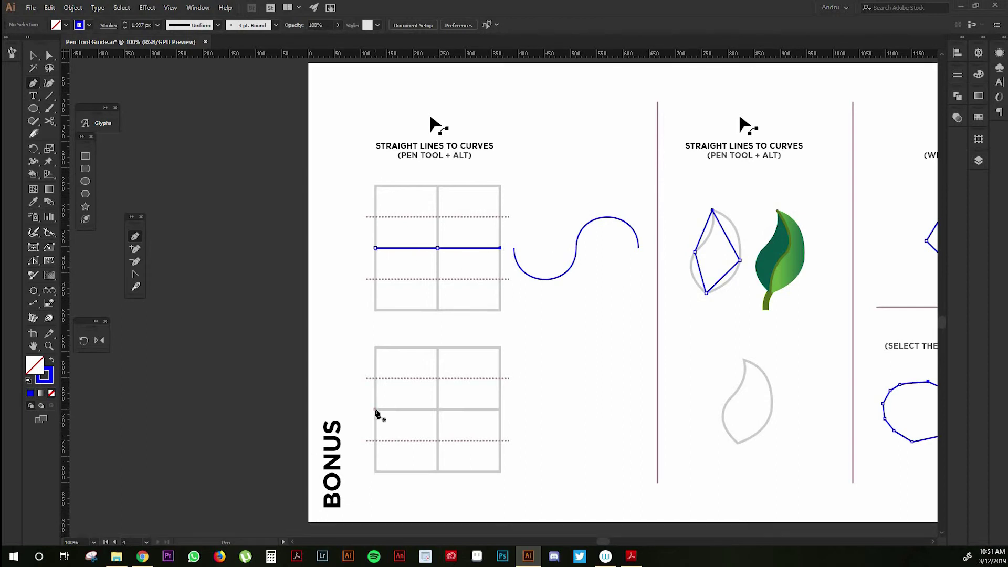
pyautogui.click(375, 409)
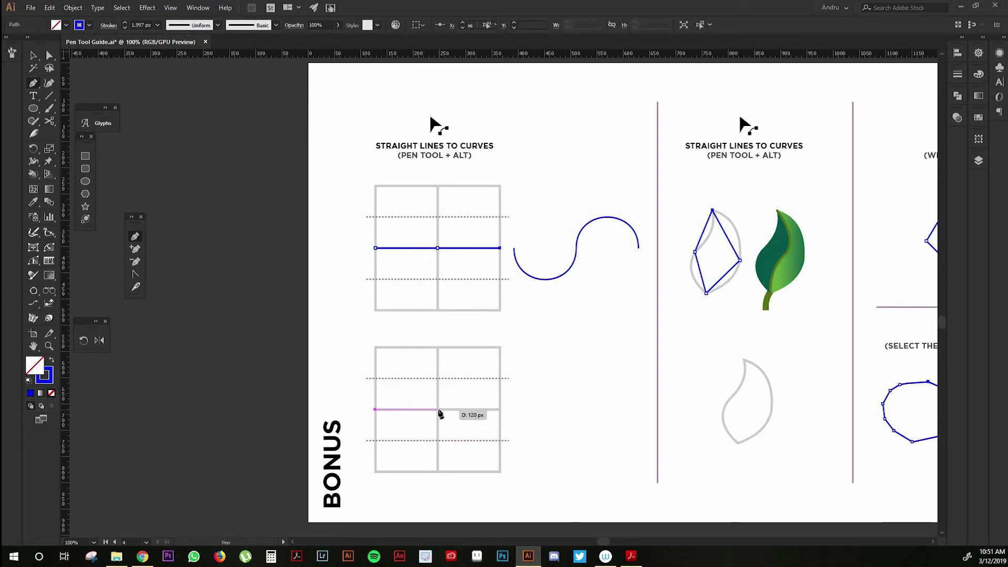
pyautogui.click(438, 410)
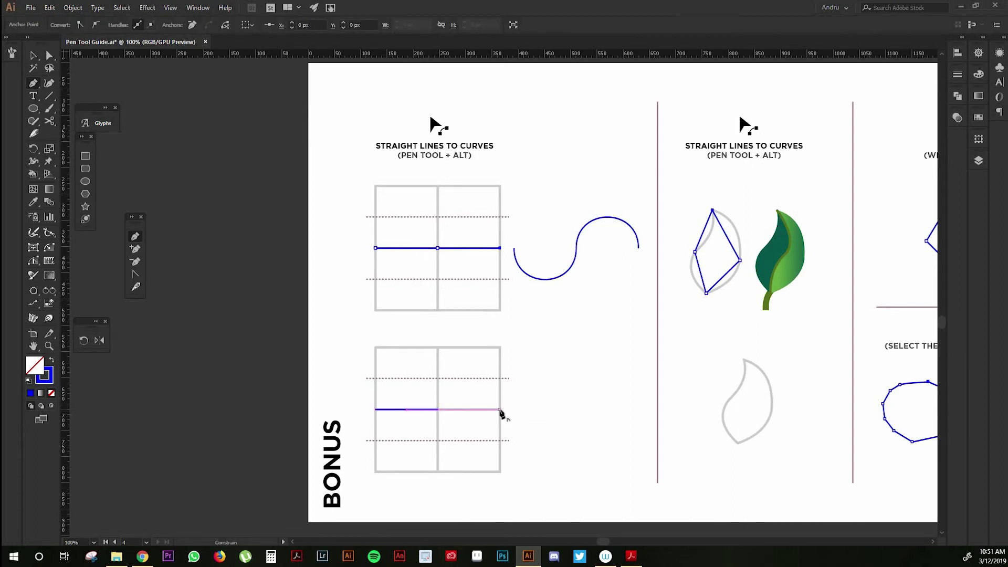
pyautogui.click(500, 410)
pyautogui.press('ctrl')
pyautogui.keyDown('ctrl'); pyautogui.click(525, 413); pyautogui.keyUp('ctrl')
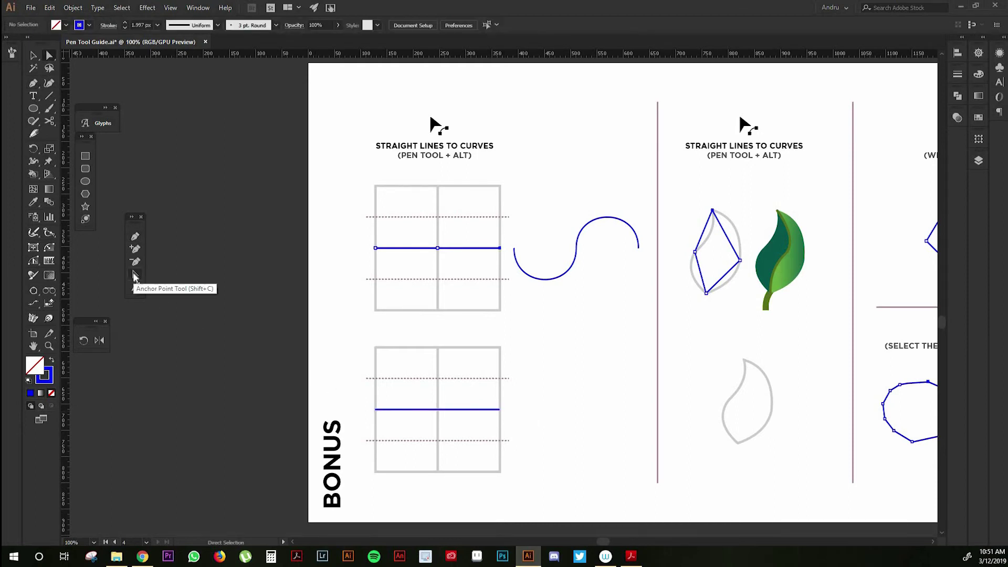
# Bend the line's left half down and its right half up into an S-curve towards the dashed guides with the Anchor Point Tool
pyautogui.click(135, 275)
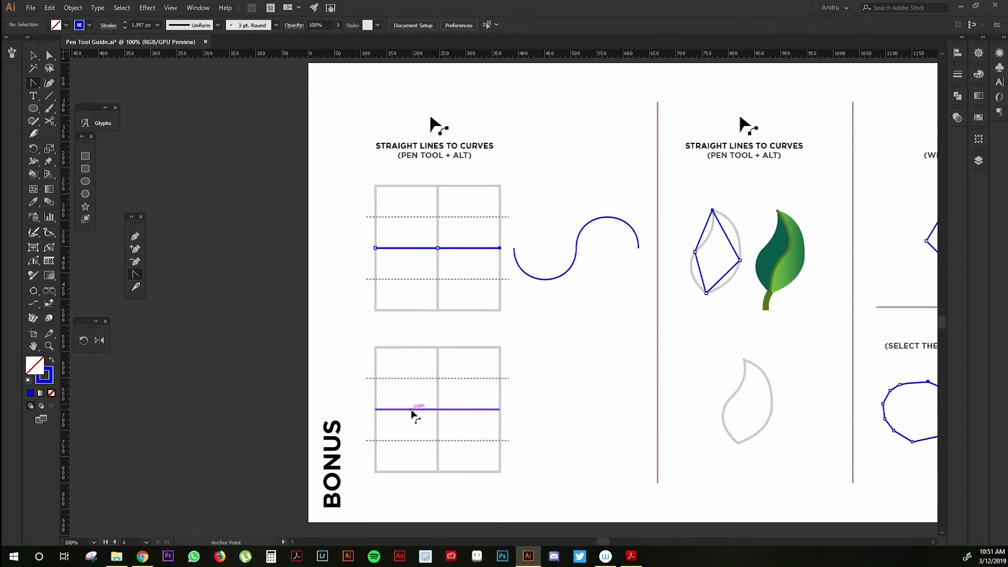
pyautogui.moveTo(412, 414); pyautogui.dragTo(412, 445)
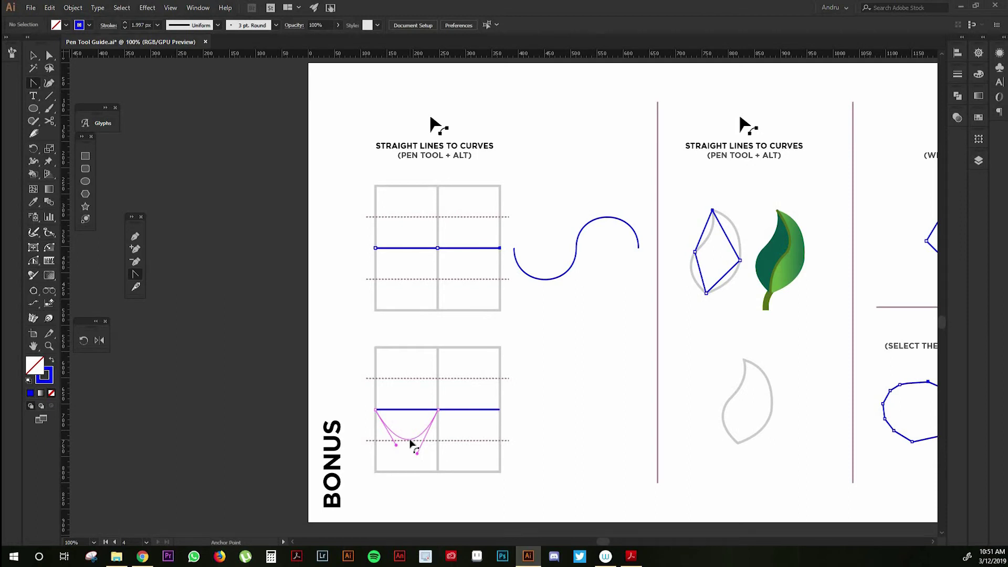
pyautogui.moveTo(412, 445); pyautogui.dragTo(413, 445)
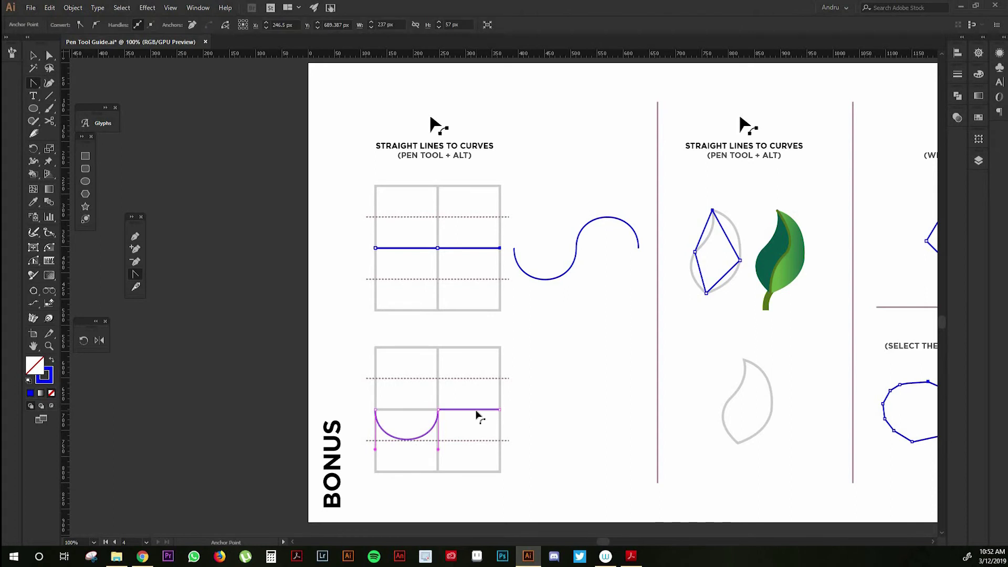
pyautogui.moveTo(474, 410); pyautogui.dragTo(478, 382)
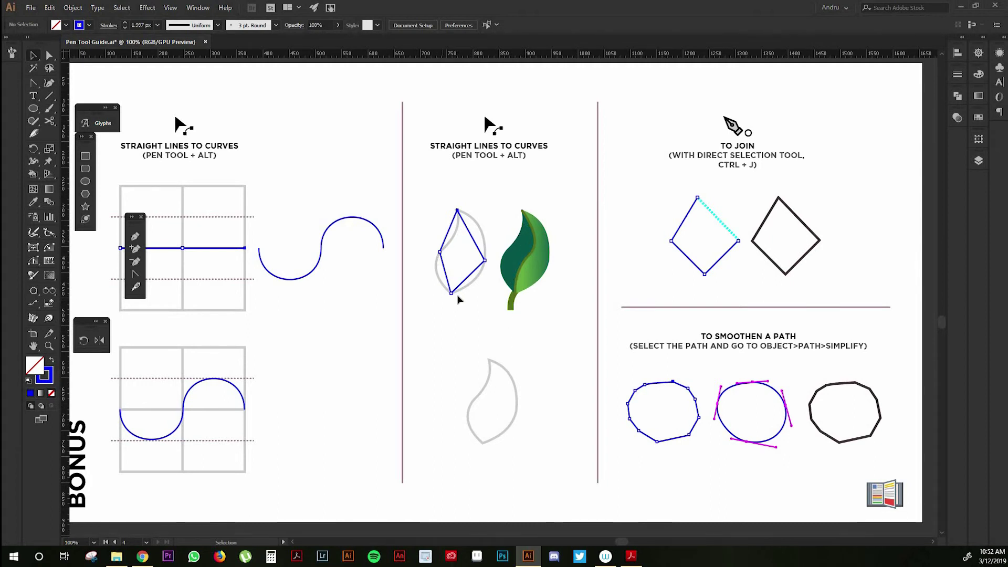
# Draw a closed path of four straight Pen segments over the lower grey leaf template, from its tip through its side points and base
pyautogui.press('p')
pyautogui.click(488, 359)
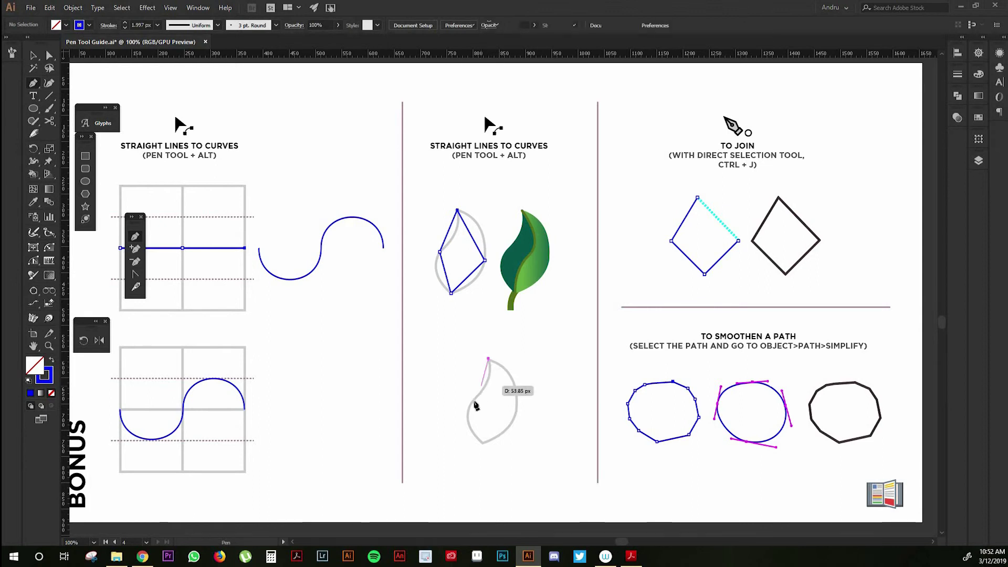
pyautogui.moveTo(472, 402); pyautogui.dragTo(482, 446)
pyautogui.click(482, 443)
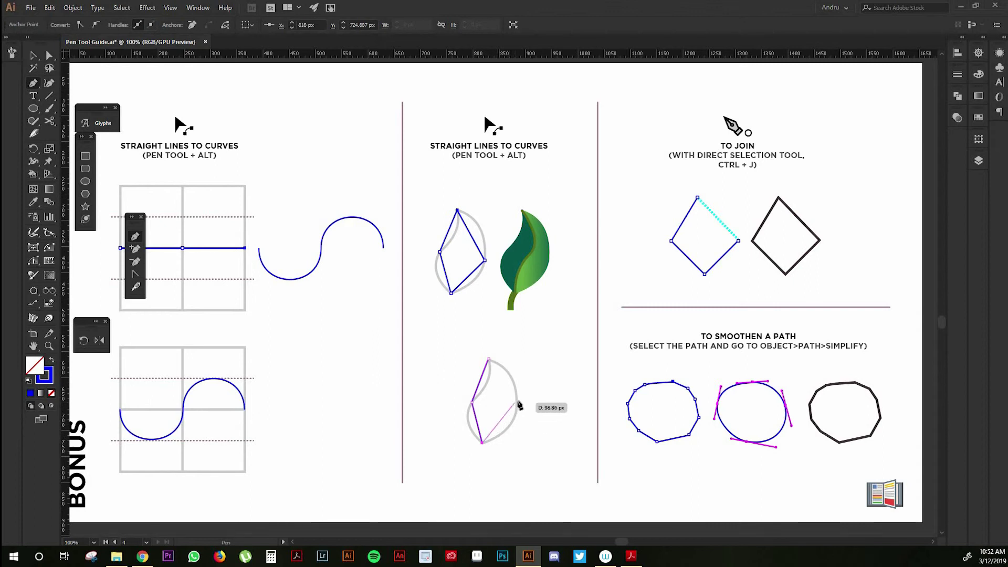
pyautogui.click(517, 408)
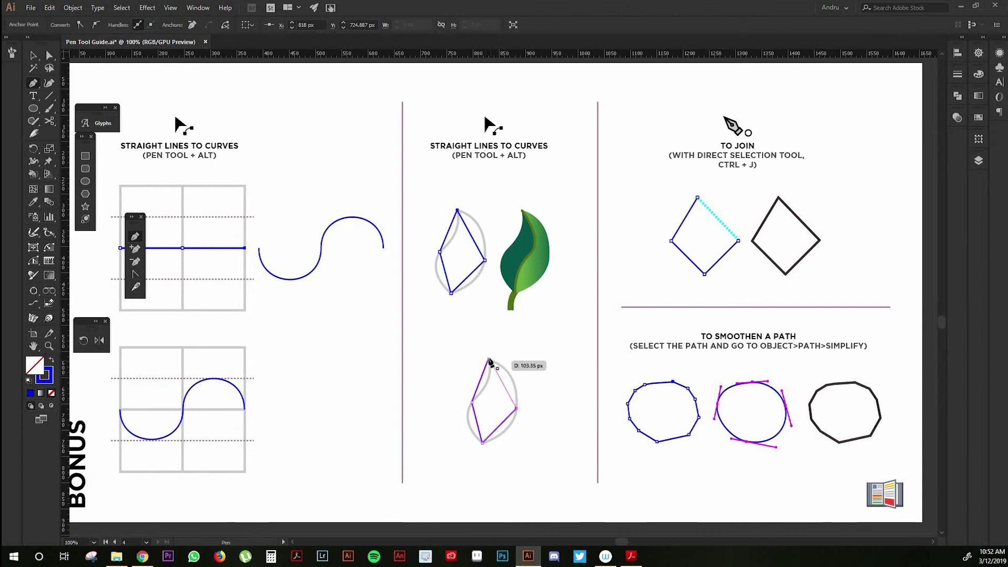
pyautogui.click(488, 360)
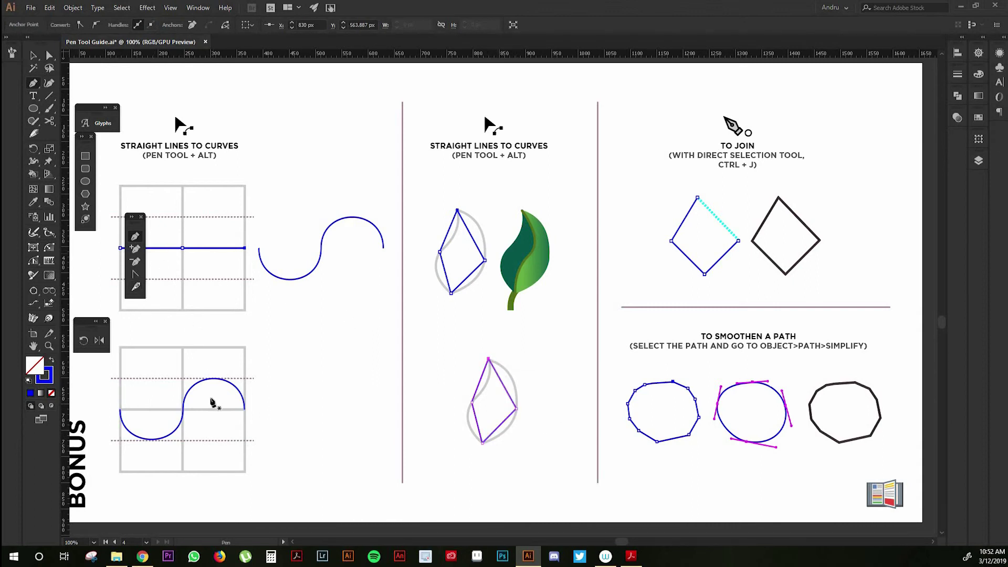
# Bend the four straight sides into curves matching the grey leaf outline with the Anchor Point Tool, and deselect the path
pyautogui.click(135, 277)
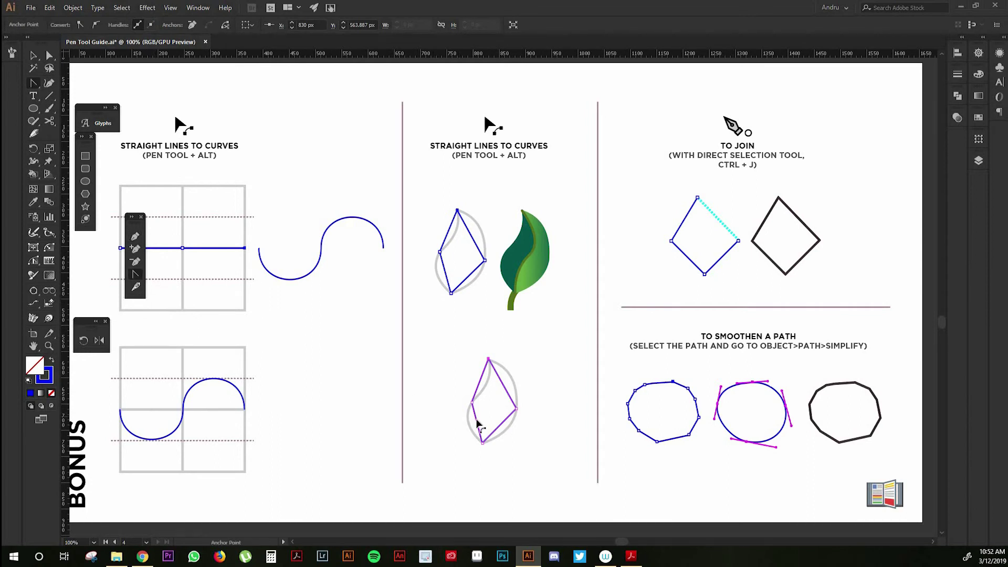
pyautogui.moveTo(478, 420); pyautogui.dragTo(470, 425)
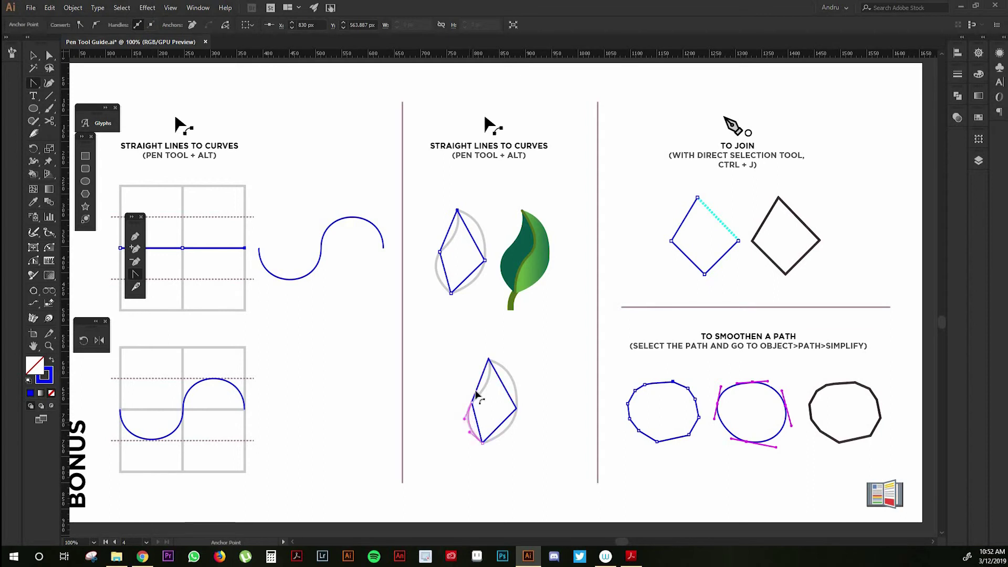
pyautogui.moveTo(479, 387); pyautogui.dragTo(521, 384)
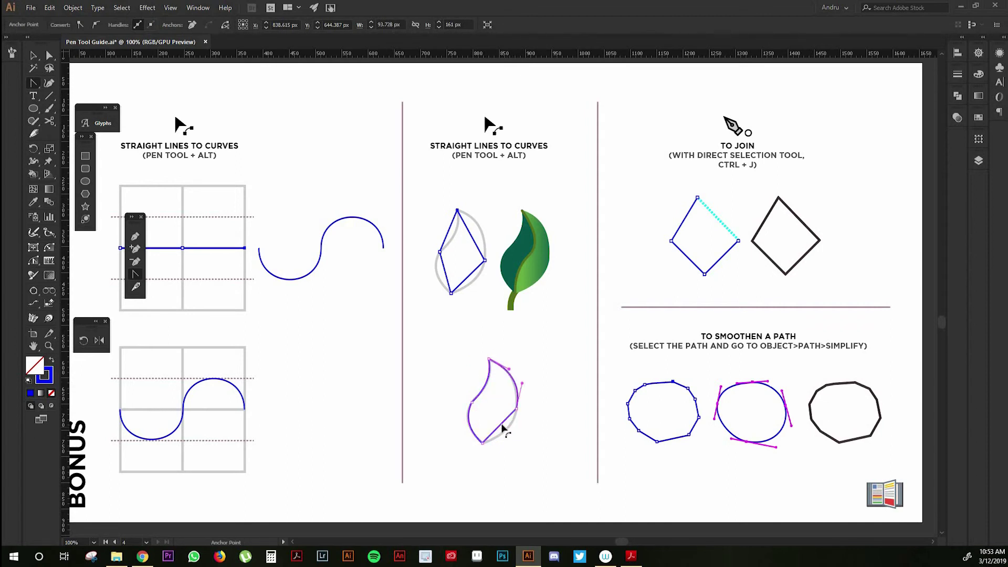
pyautogui.moveTo(502, 428)
pyautogui.mouseDown()
pyautogui.moveTo(509, 436)
pyautogui.moveTo(512, 426)
pyautogui.mouseUp()
pyautogui.press('a')
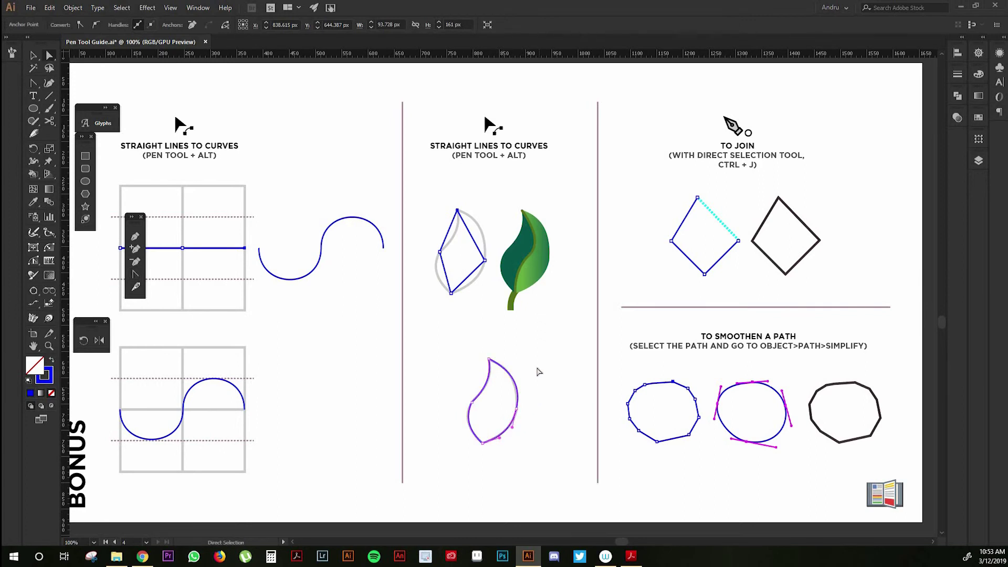
pyautogui.click(535, 374)
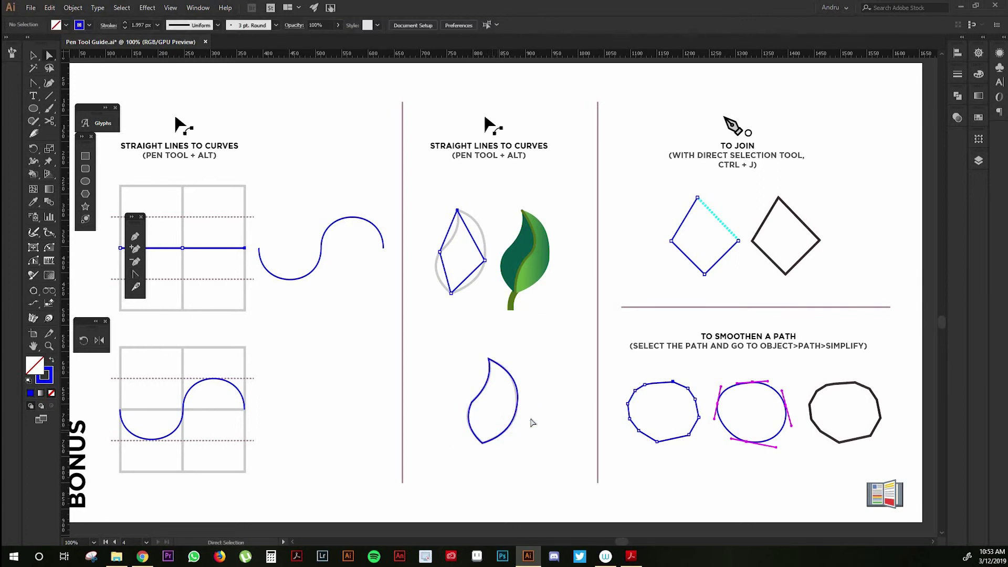
# Draw an open four-anchor Pen path about 120 × 163 px beside the black diamond in the To Join exercise
pyautogui.moveTo(763, 221); pyautogui.dragTo(535, 278)
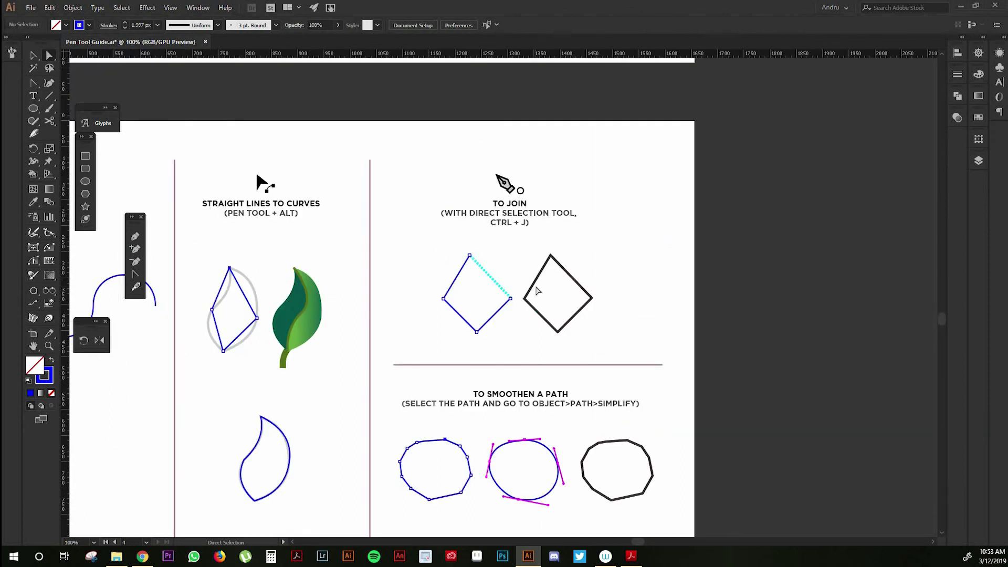
pyautogui.press('p')
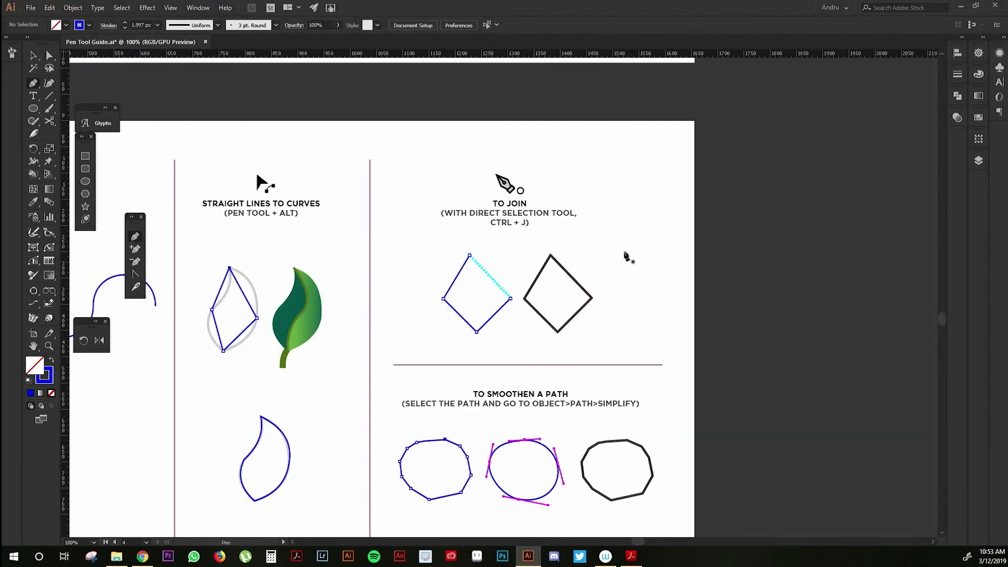
pyautogui.click(624, 252)
pyautogui.click(608, 301)
pyautogui.click(641, 336)
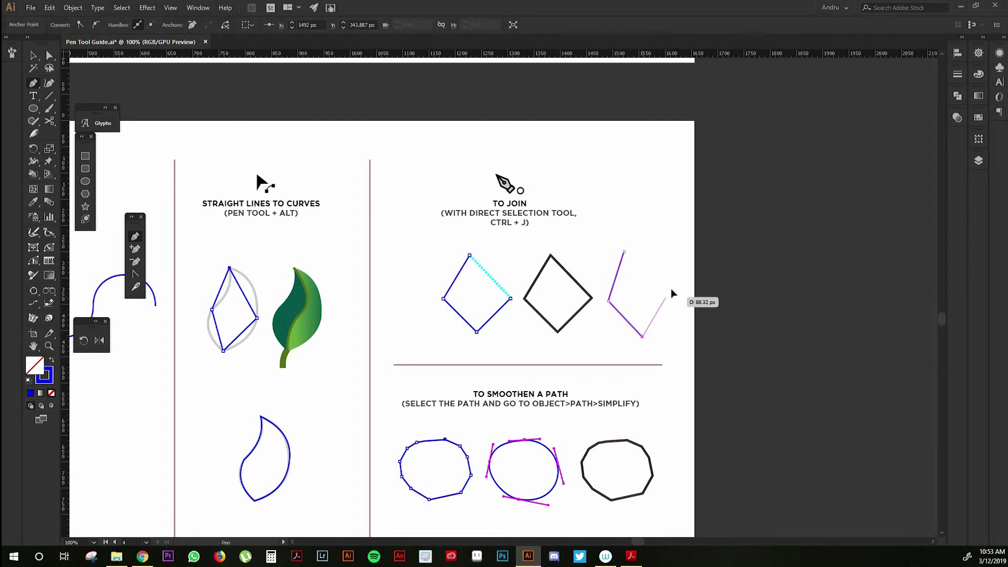
pyautogui.click(671, 290)
pyautogui.press('v')
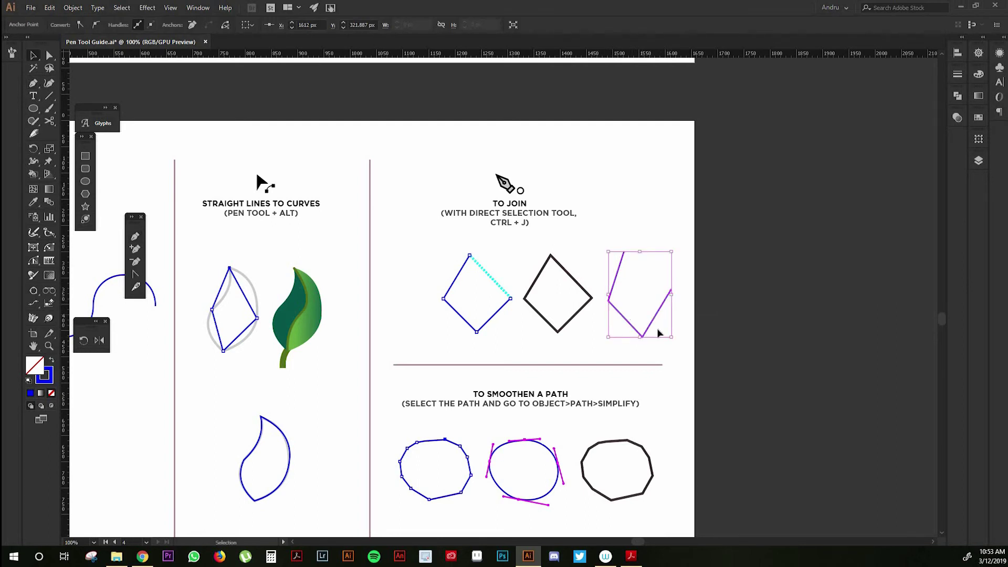
# Join the two open ends of the new path so it becomes a closed four-sided shape
pyautogui.click(657, 329)
pyautogui.click(652, 324)
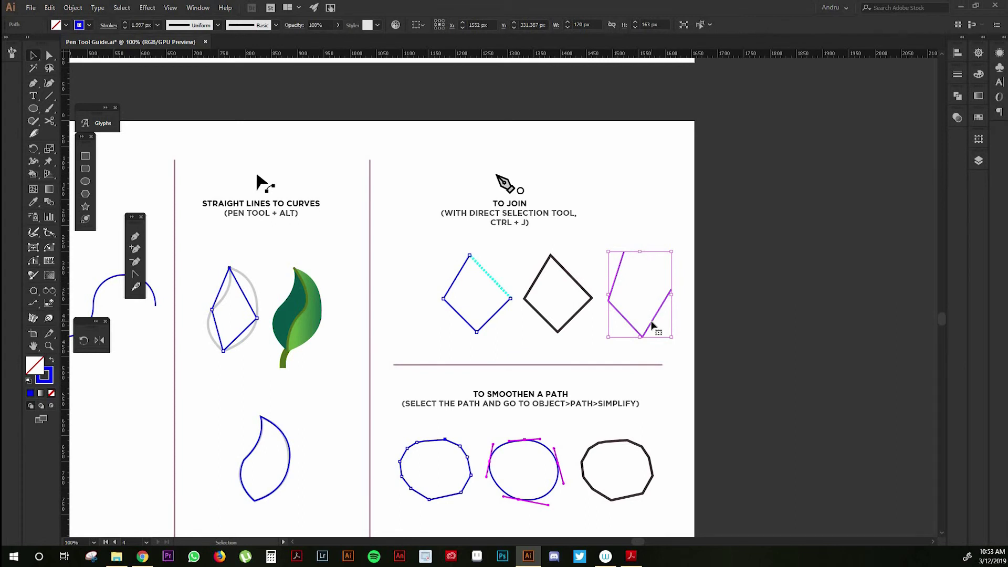
pyautogui.press('a')
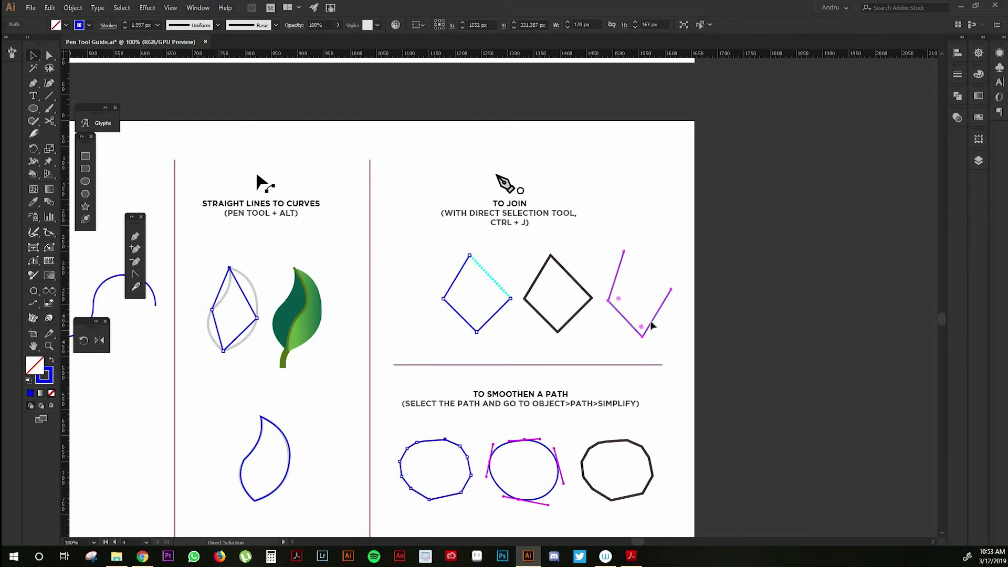
pyautogui.hotkey('ctrl', 'j')
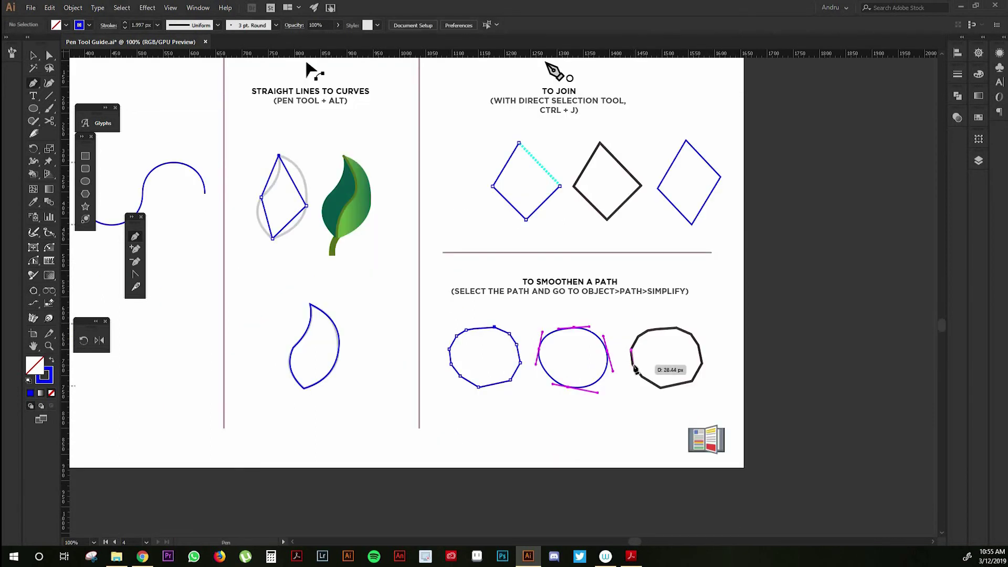
# Trace the black polygon in the smoothing exercise with straight Pen segments and place the closed path, about 135 × 112 px, below the examples
pyautogui.press('p')
pyautogui.moveTo(647, 383); pyautogui.dragTo(503, 432)
pyautogui.press('v')
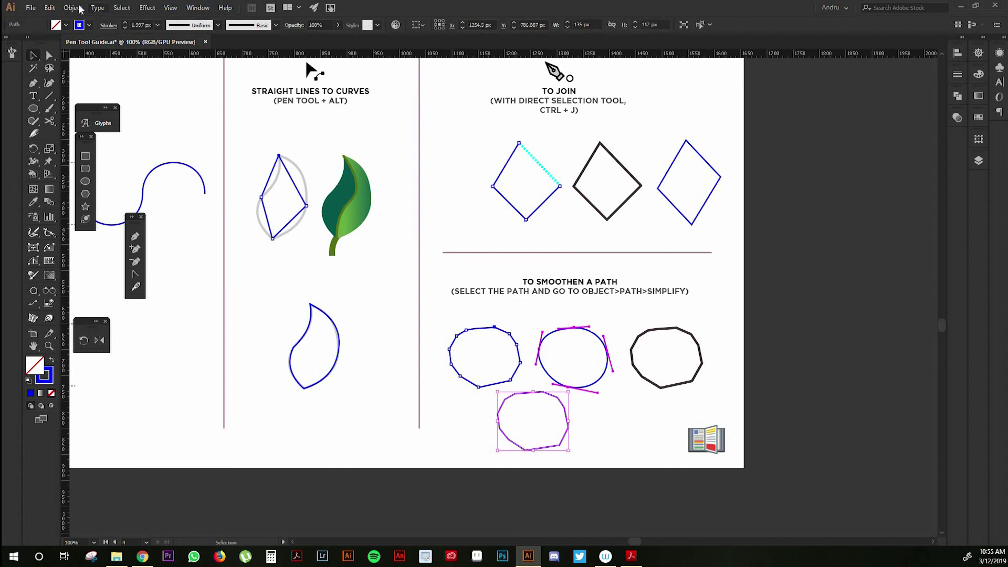
# Simplify the traced polygon with preview on, 2% curve precision and 0° angle threshold, and deselect it
pyautogui.click(74, 8)
pyautogui.moveTo(157, 273)
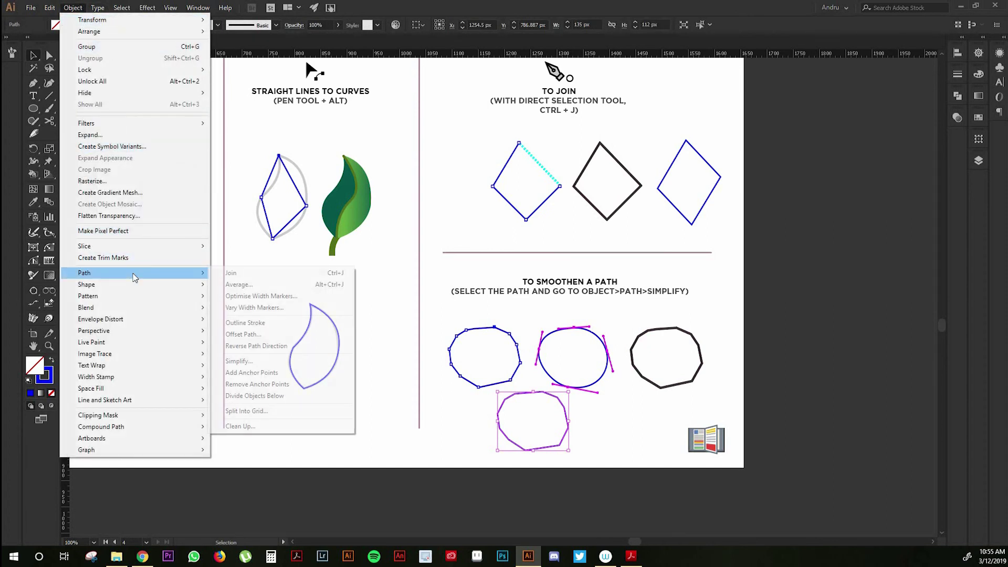
pyautogui.click(274, 363)
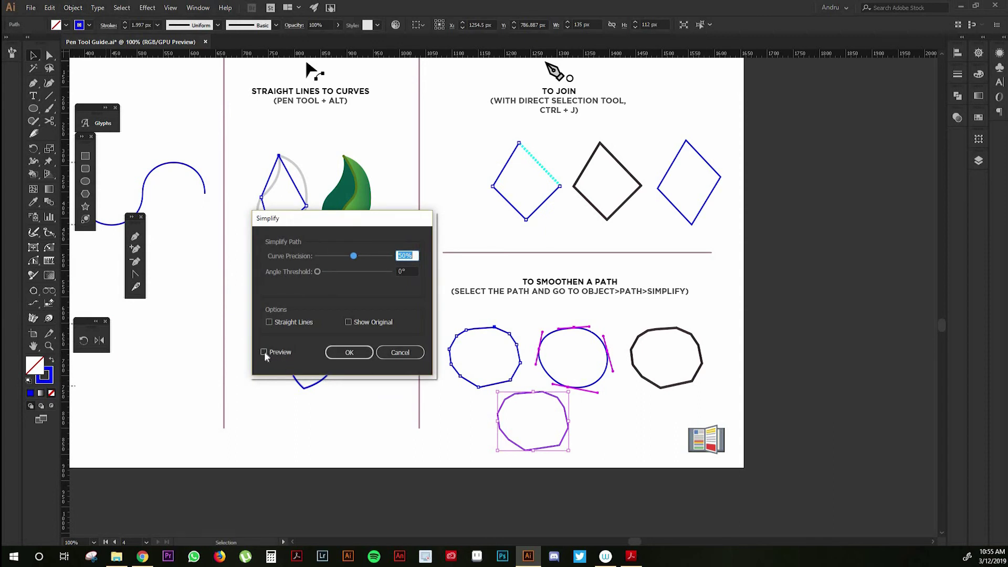
pyautogui.click(264, 351)
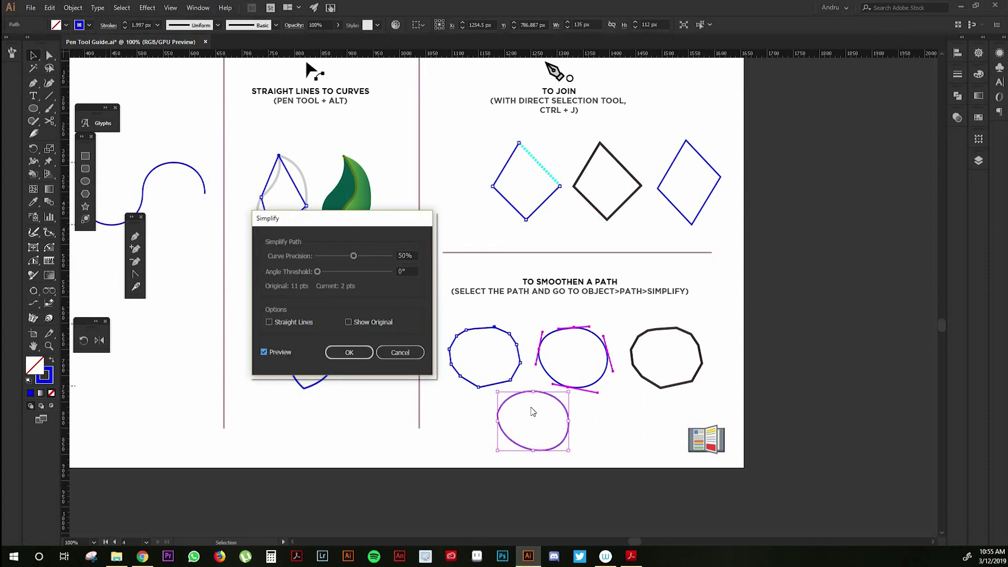
pyautogui.moveTo(353, 257); pyautogui.dragTo(316, 273)
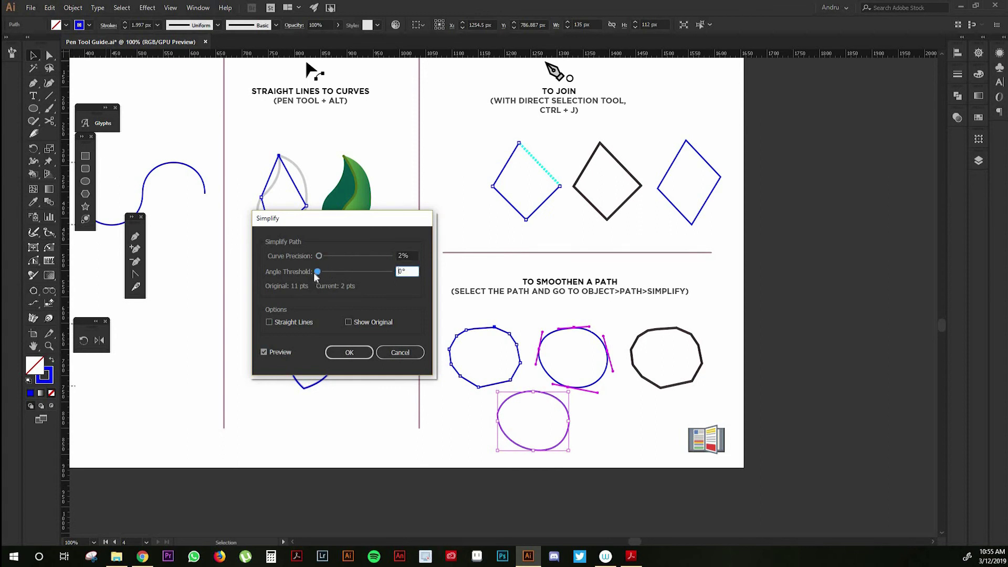
pyautogui.click(349, 353)
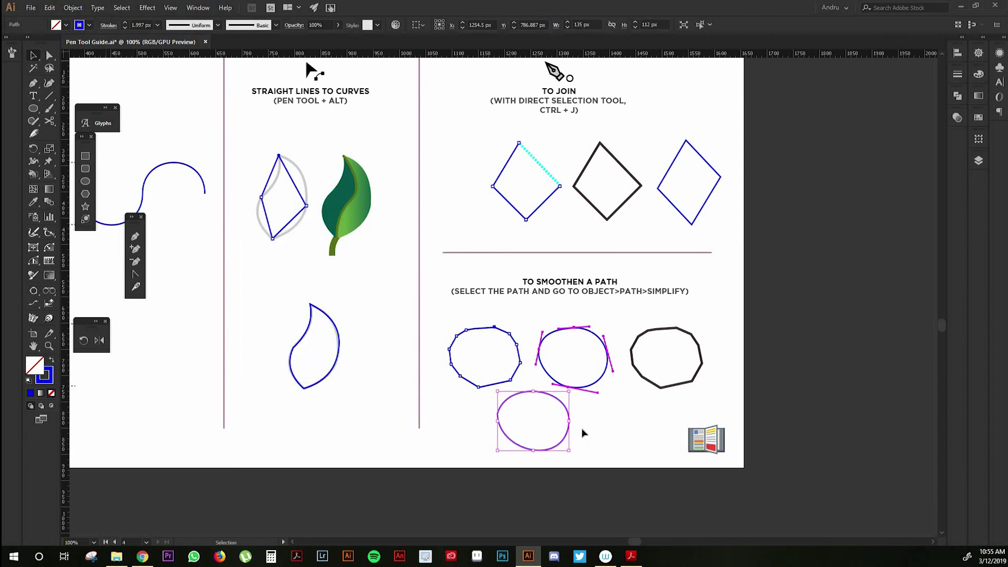
pyautogui.click(496, 416)
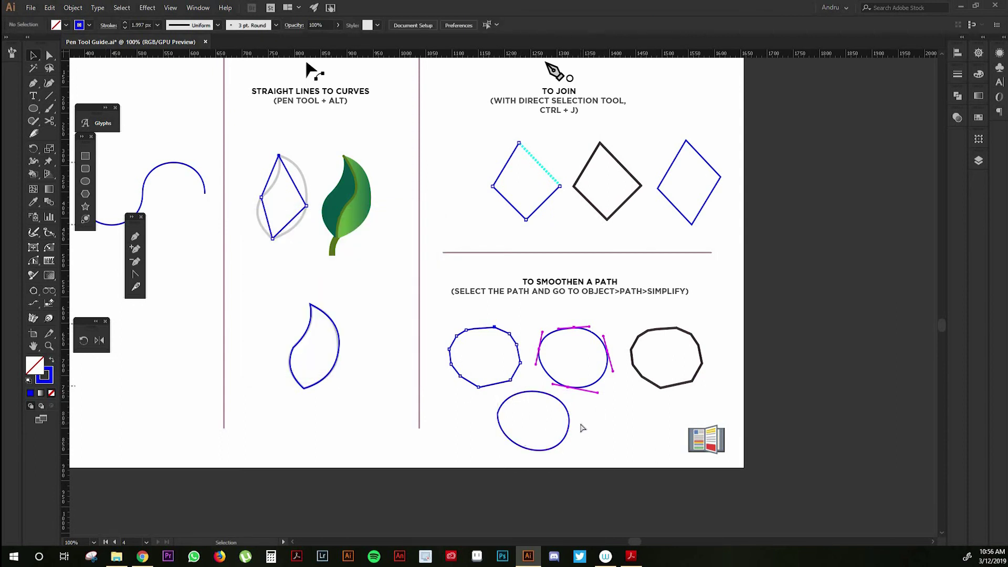
# Undo the simplification and round all the traced polygon's corners together by pulling a live corner widget inward with Direct Selection
pyautogui.hotkey('ctrl', 'z')
pyautogui.press('a')
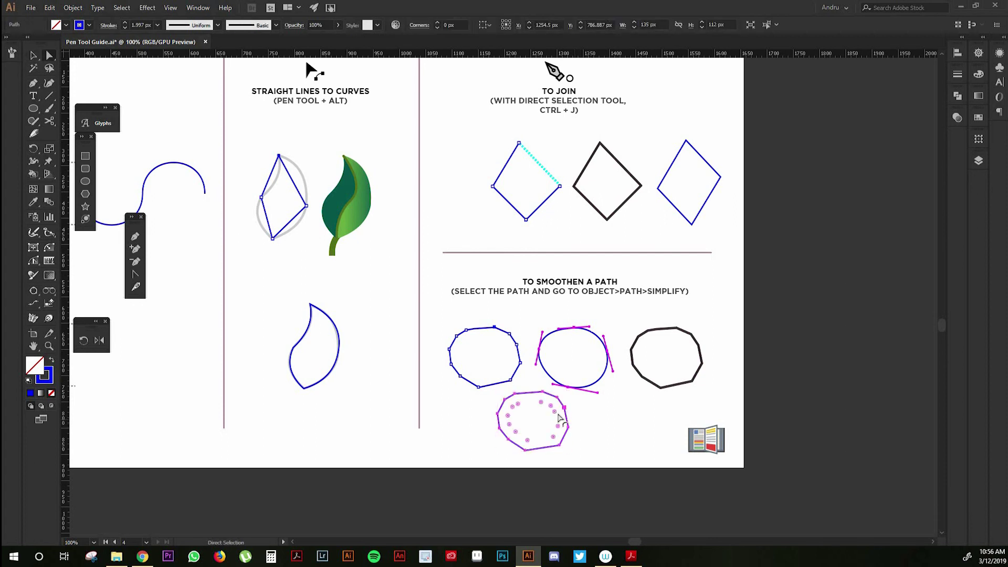
pyautogui.press('z')
pyautogui.click(530, 399)
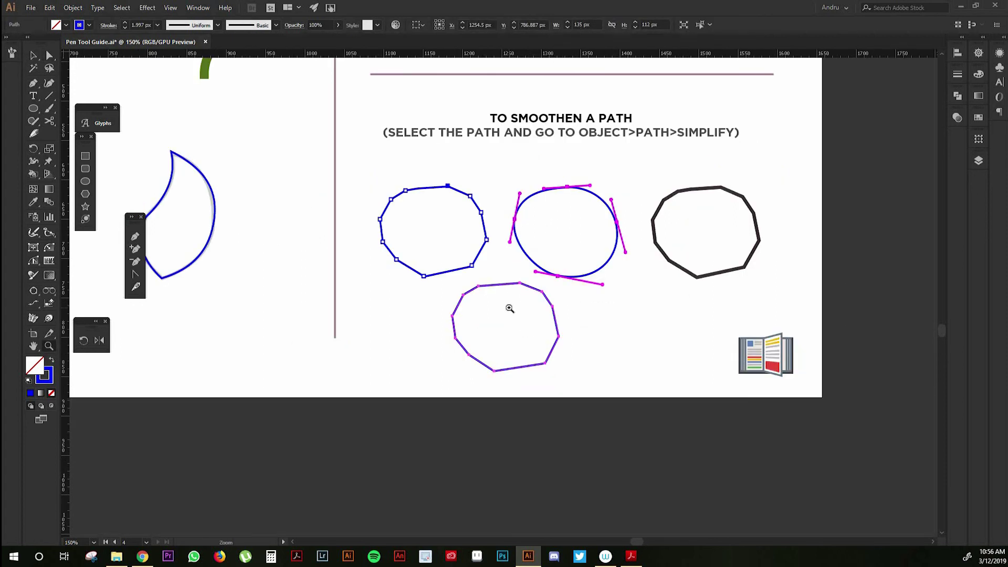
pyautogui.press('a')
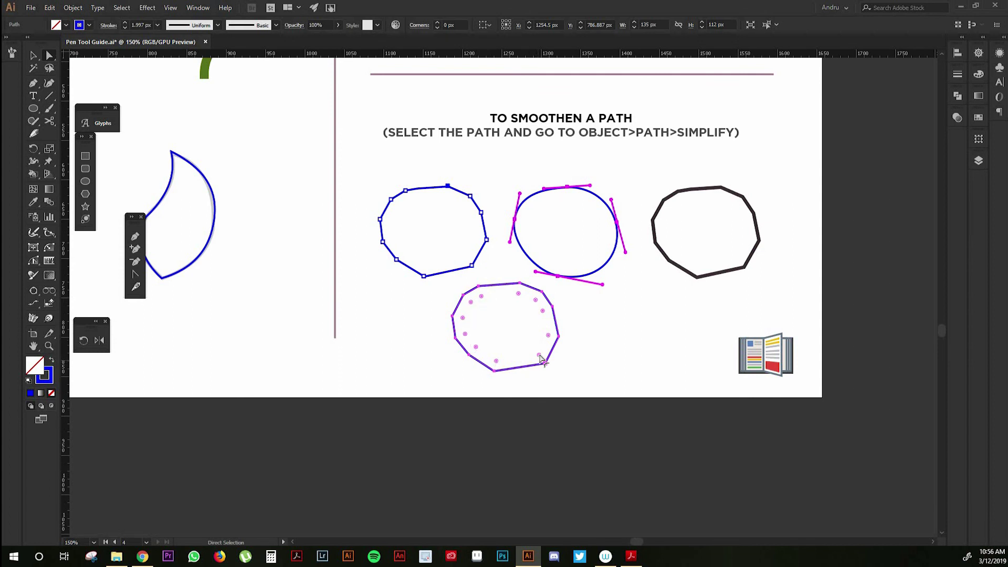
pyautogui.moveTo(540, 358); pyautogui.dragTo(512, 300)
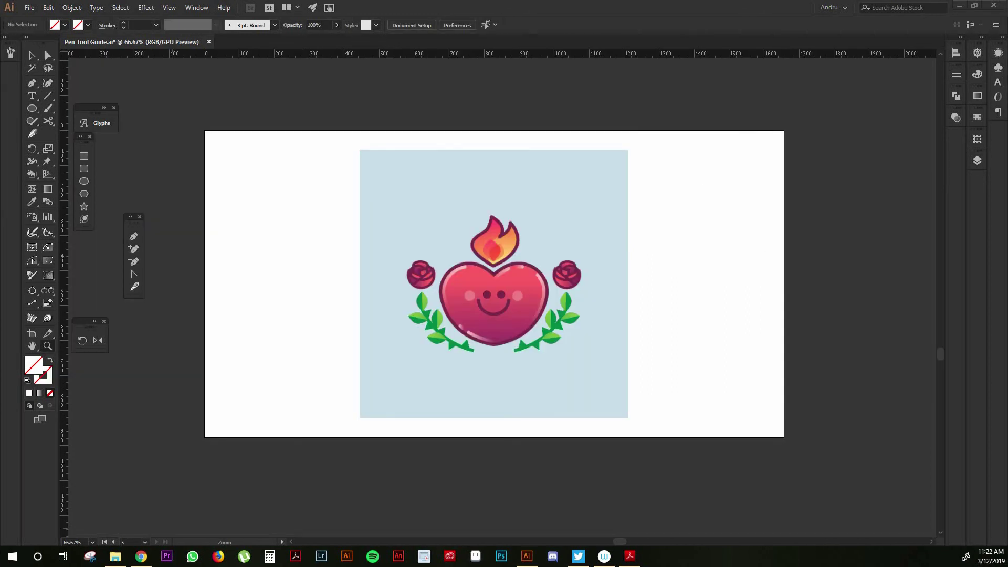